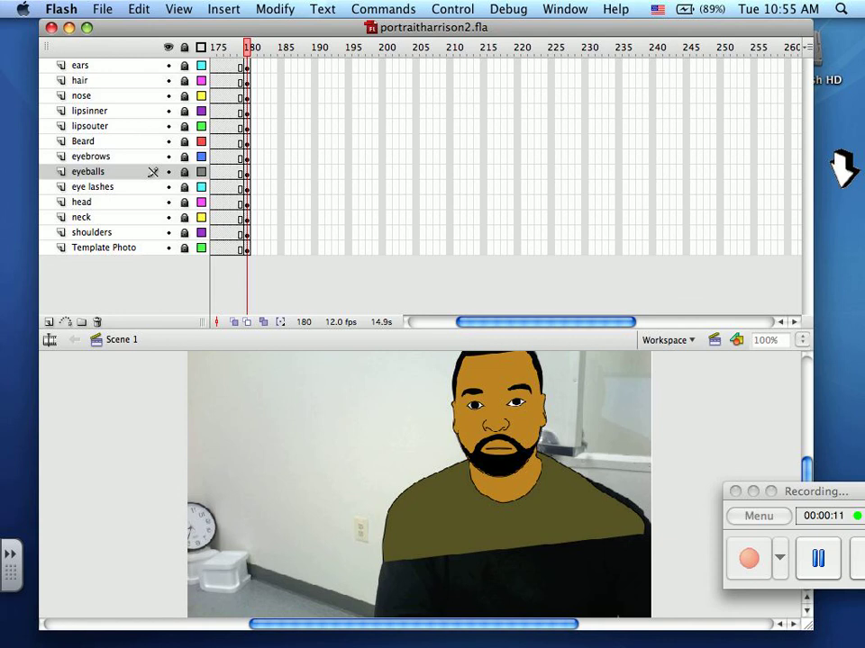
Import projectvoice_harrison.wav from the Movies folder in the teacher home folder into the library.
{"action": "left_click", "coordinate": [102, 9]}
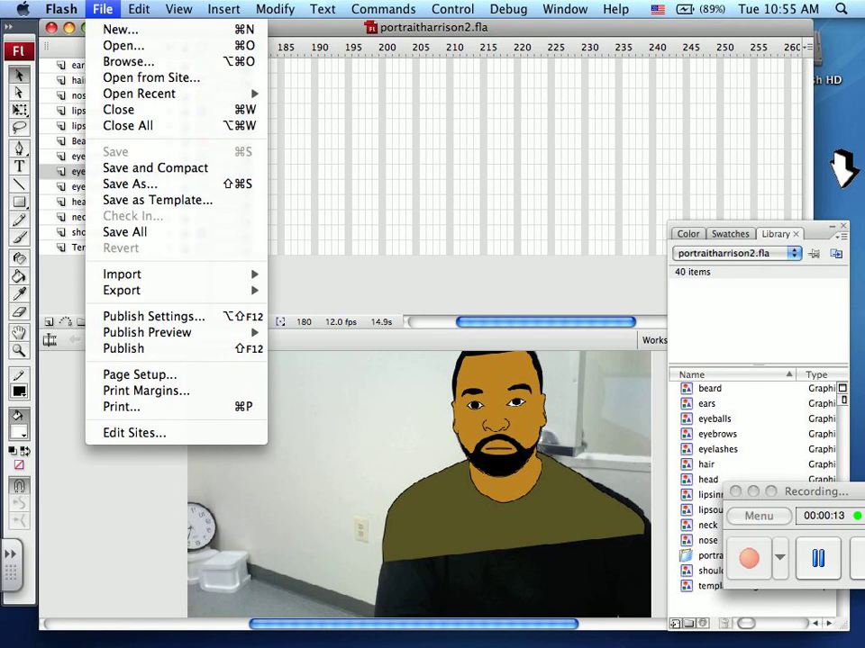
{"action": "mouse_move", "coordinate": [122, 274]}
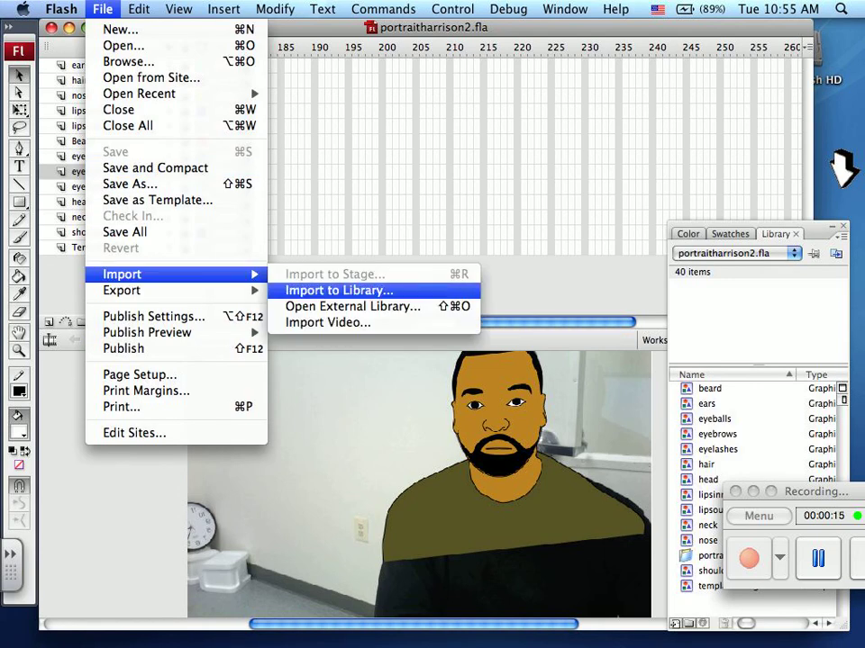
{"action": "key", "text": "Return"}
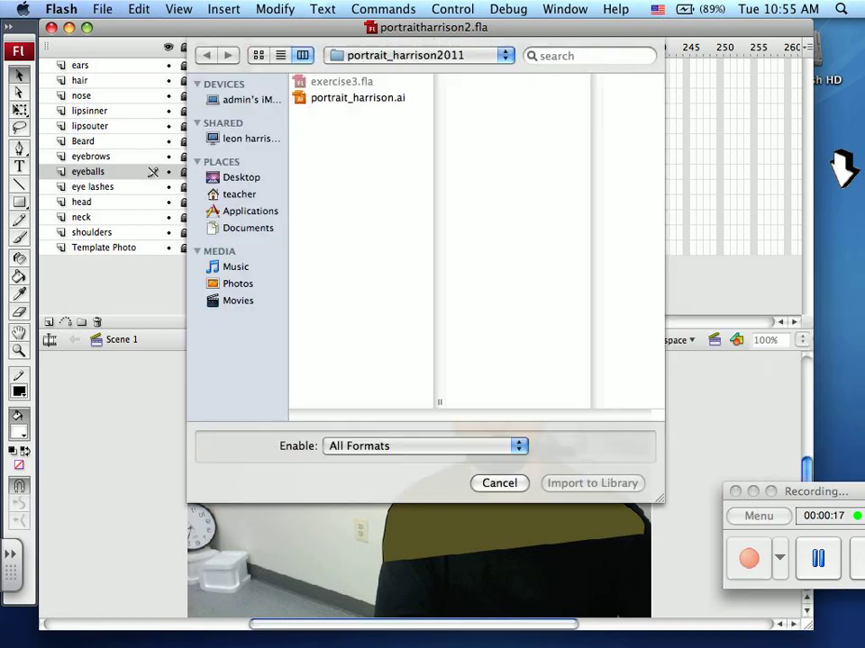
{"action": "left_click", "coordinate": [818, 558]}
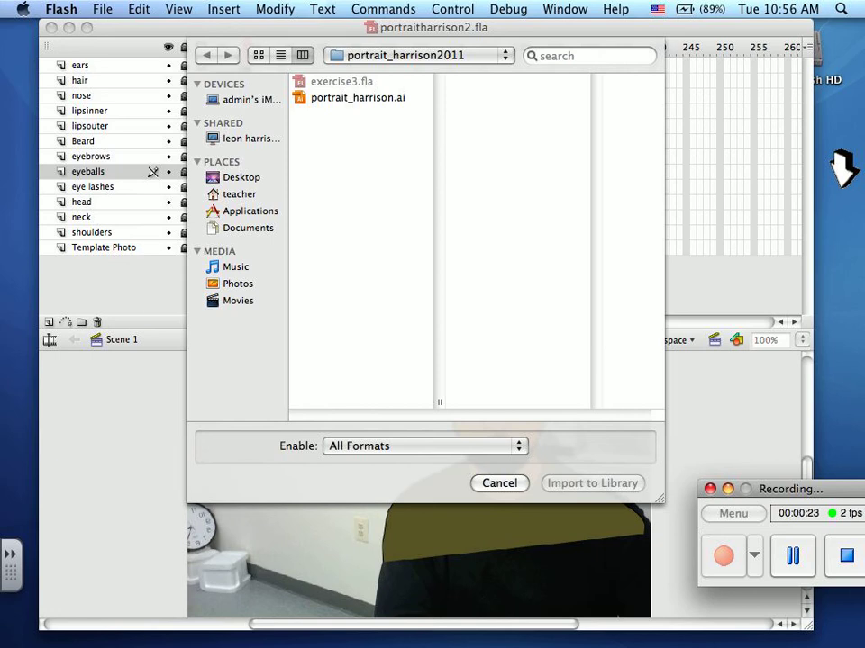
{"action": "left_click", "coordinate": [239, 194]}
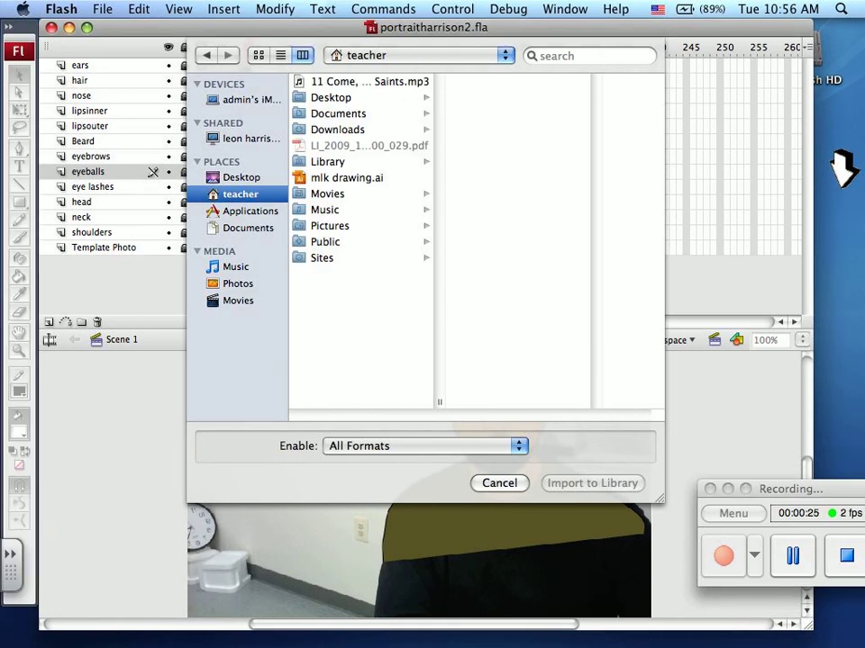
{"action": "left_click", "coordinate": [326, 194]}
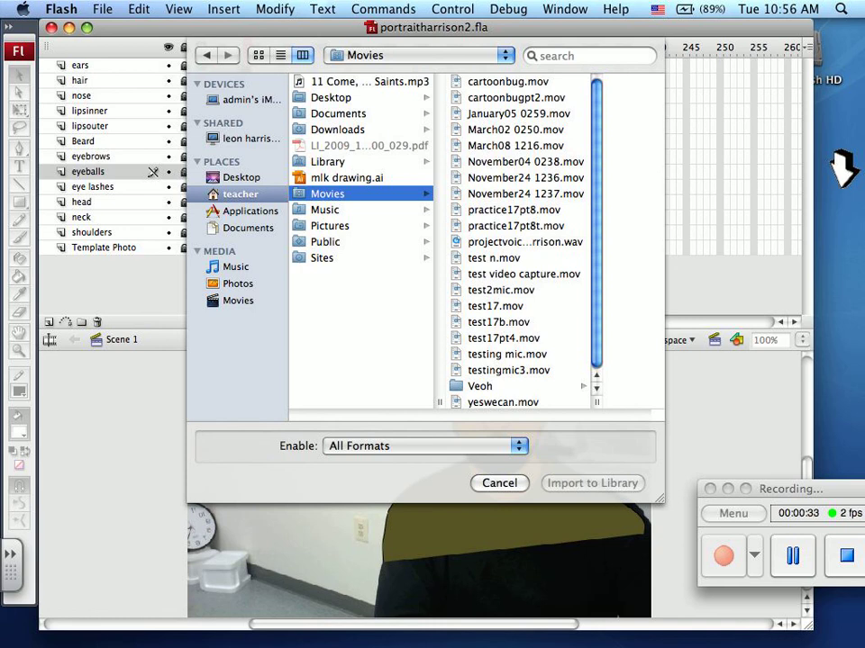
{"action": "left_click", "coordinate": [524, 241]}
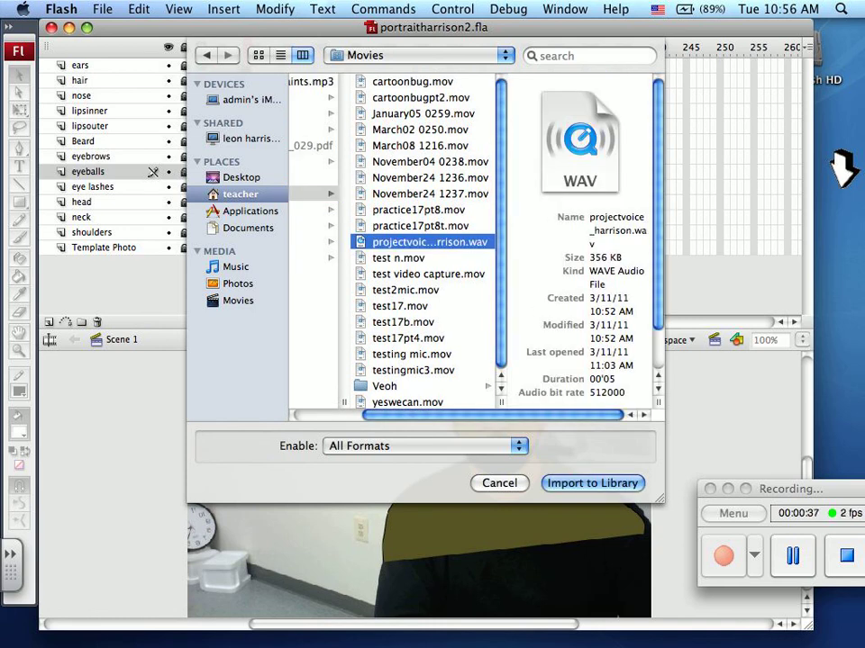
{"action": "key", "text": "Return"}
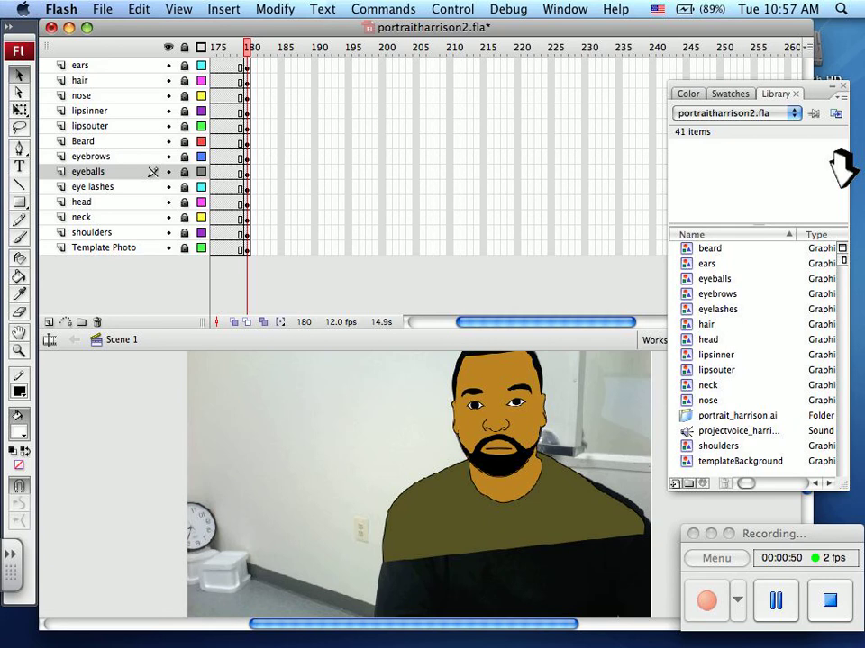
Add a new layer directly above the eyeballs layer and name it voice.
{"action": "left_click", "coordinate": [49, 322]}
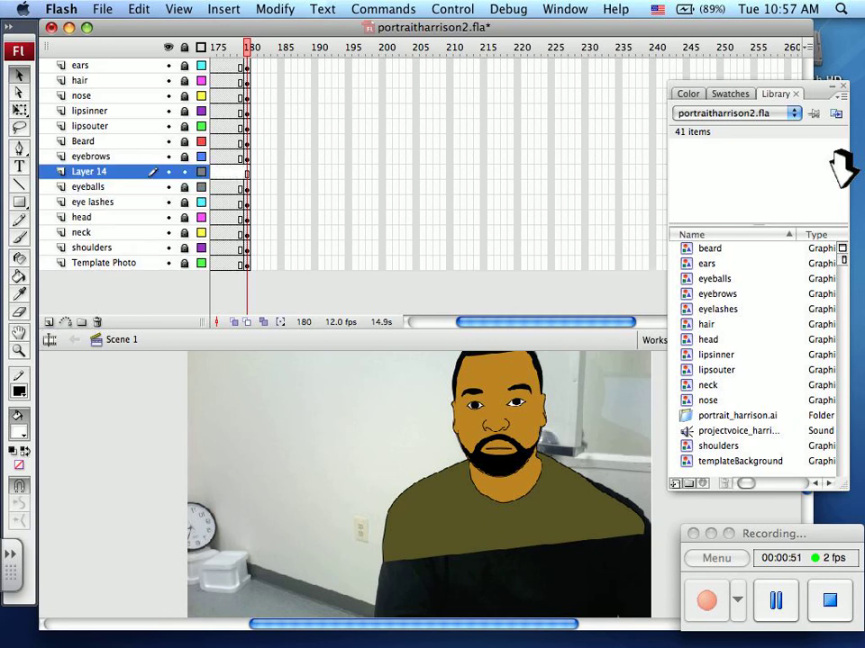
{"action": "double_click", "coordinate": [86, 171]}
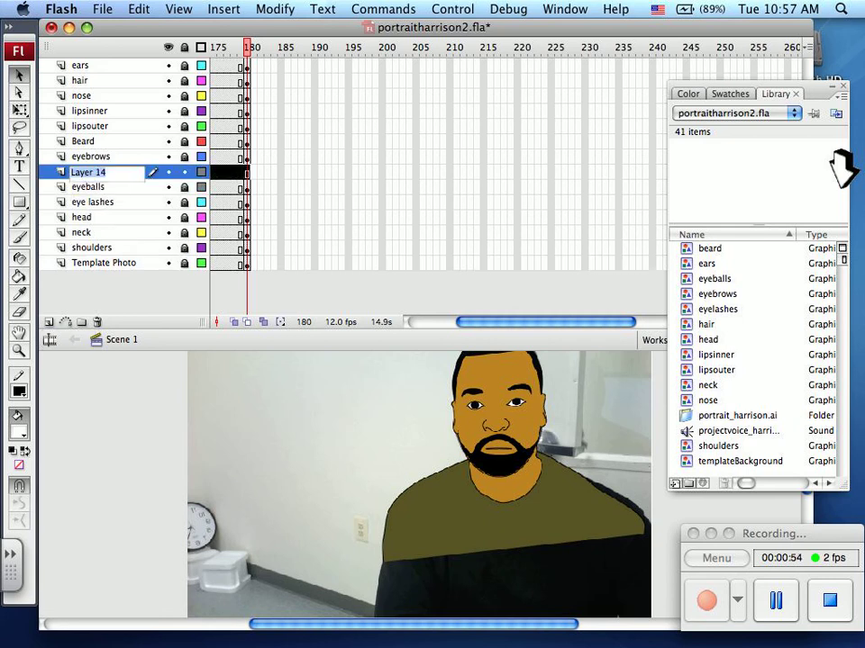
{"action": "type", "text": "voice"}
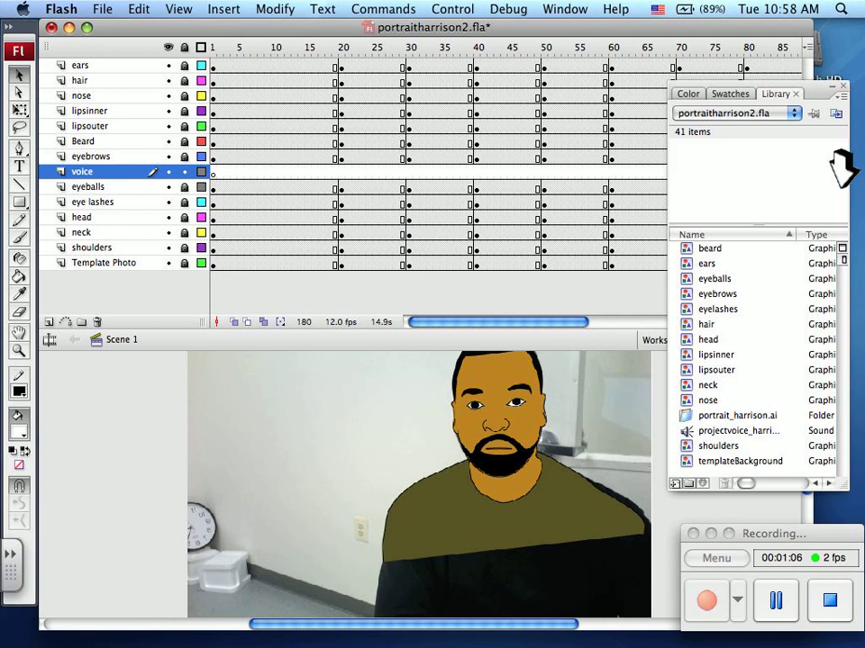
Insert a keyframe at frame 20 of the voice layer.
{"action": "left_click", "coordinate": [341, 171]}
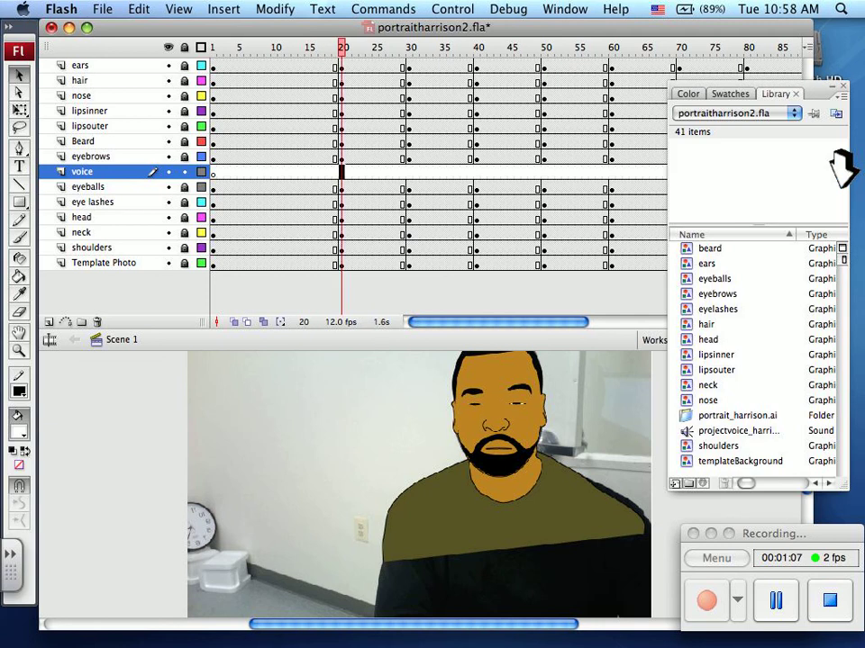
{"action": "left_click", "coordinate": [224, 9]}
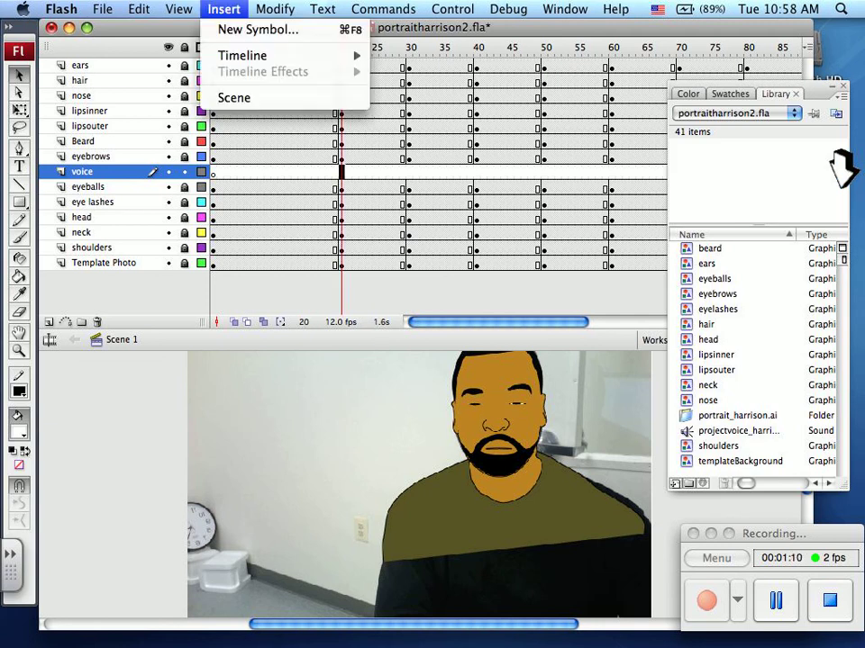
{"action": "mouse_move", "coordinate": [242, 55]}
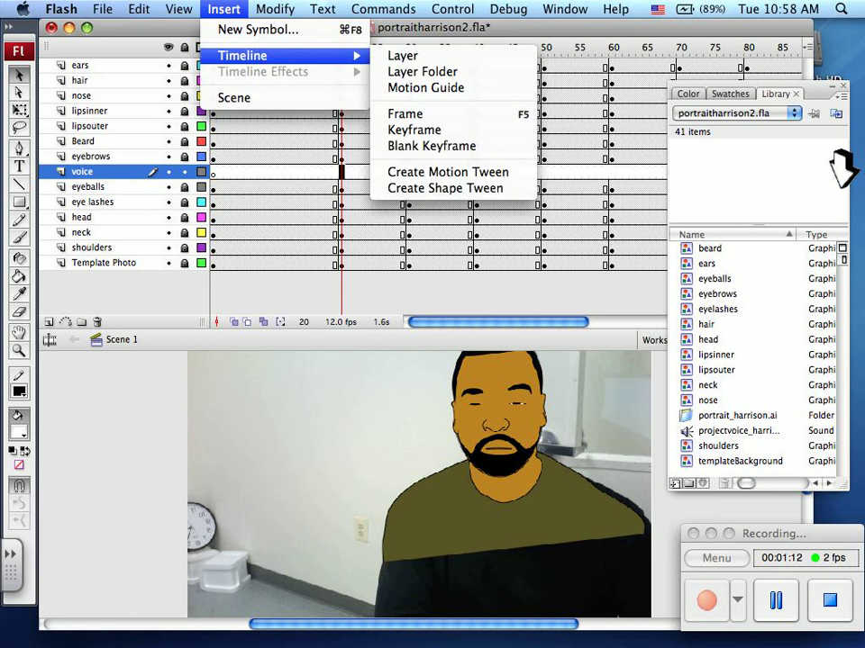
{"action": "key", "text": "Right"}
{"action": "key", "text": "Down"}
{"action": "key", "text": "Down"}
{"action": "key", "text": "Down"}
{"action": "key", "text": "Down"}
{"action": "key", "text": "Return"}
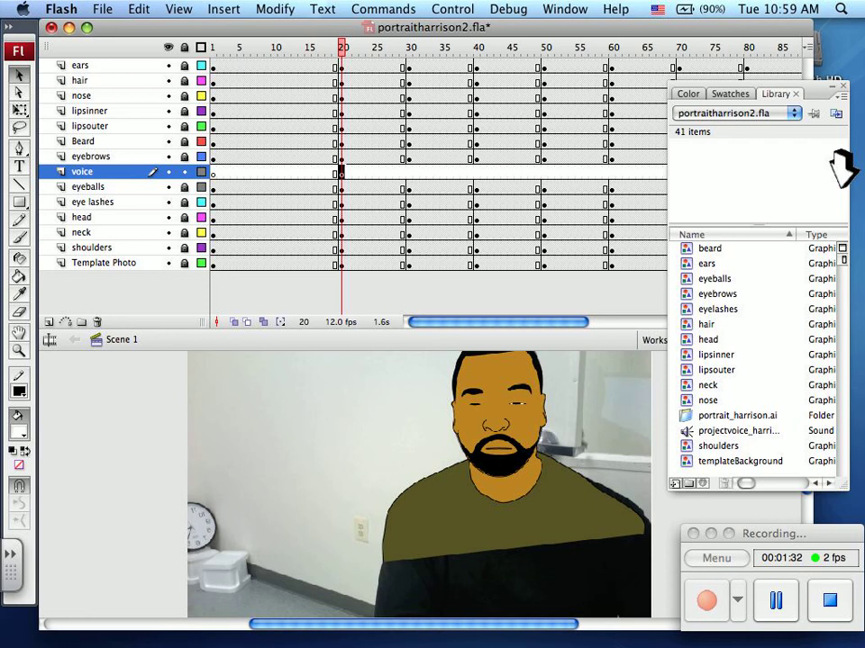
Place the projectvoice_harrison.wav sound at frame 20 of the voice layer and set its sync to Stream.
{"action": "left_click_drag", "start_coordinate": [739, 431], "coordinate": [351, 176]}
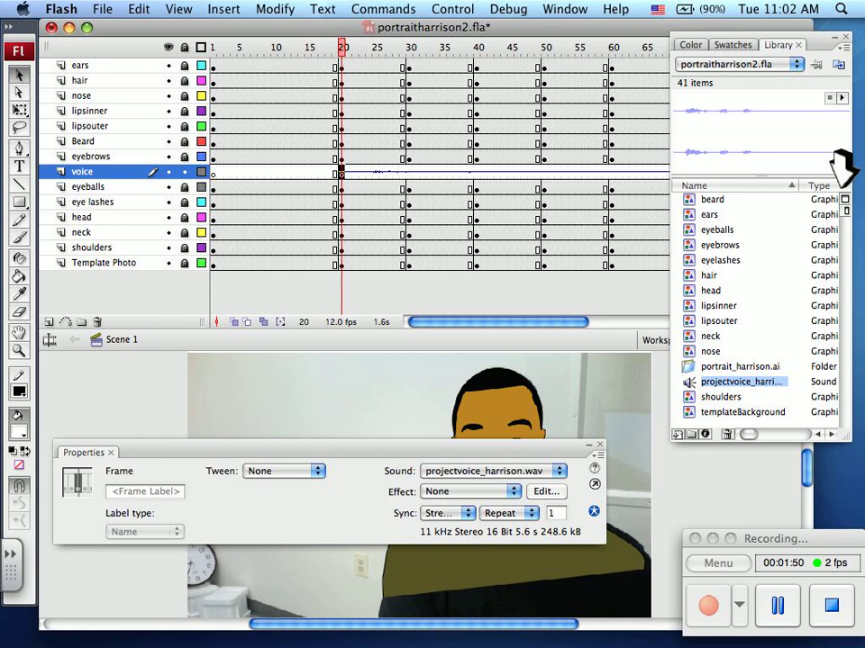
{"action": "left_click", "coordinate": [565, 9]}
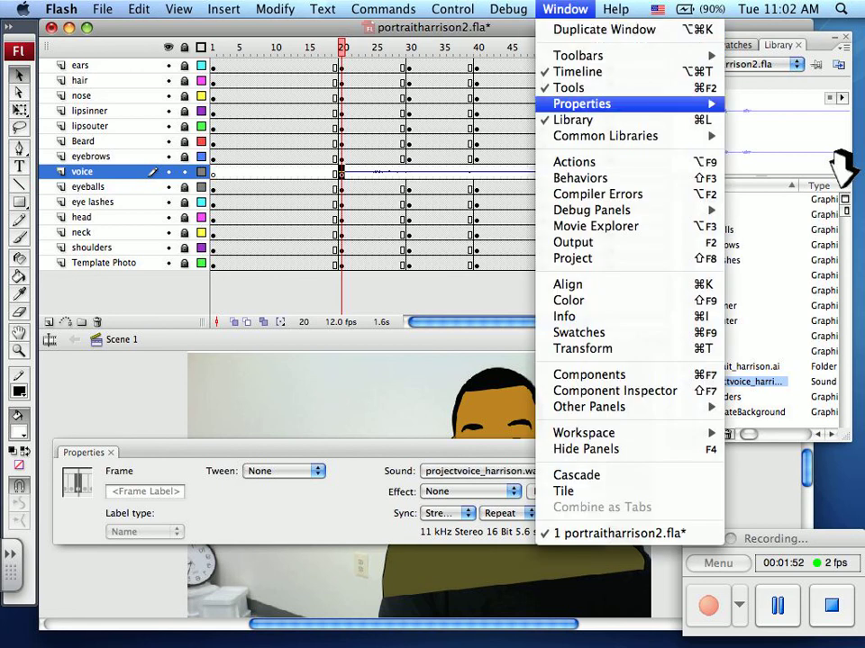
{"action": "mouse_move", "coordinate": [581, 103]}
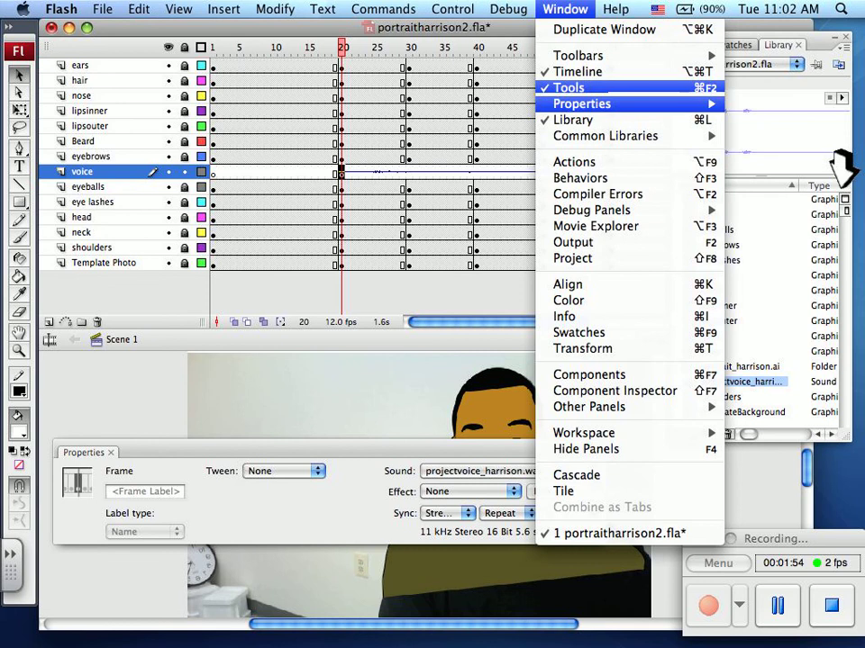
{"action": "left_click", "coordinate": [843, 186]}
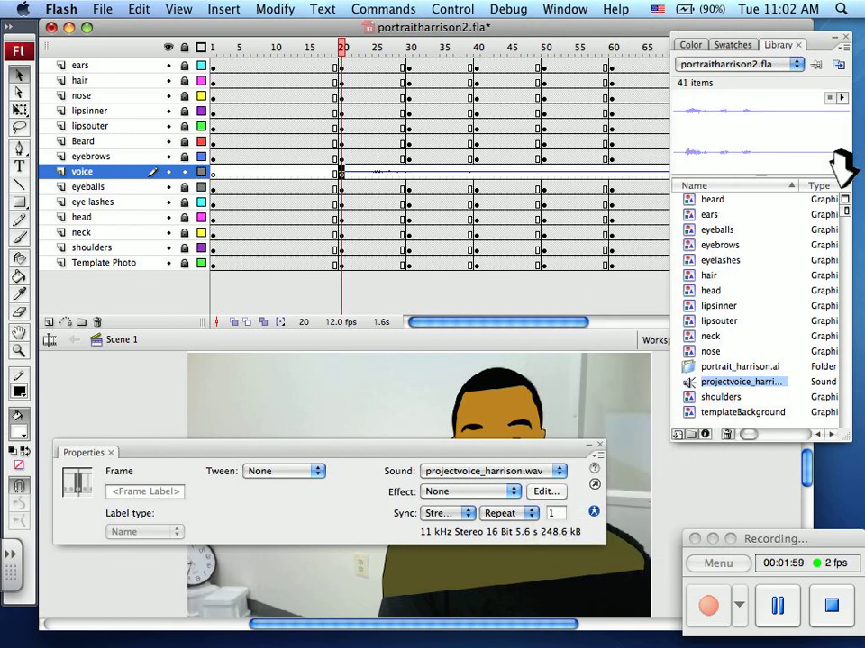
{"action": "left_click", "coordinate": [446, 513]}
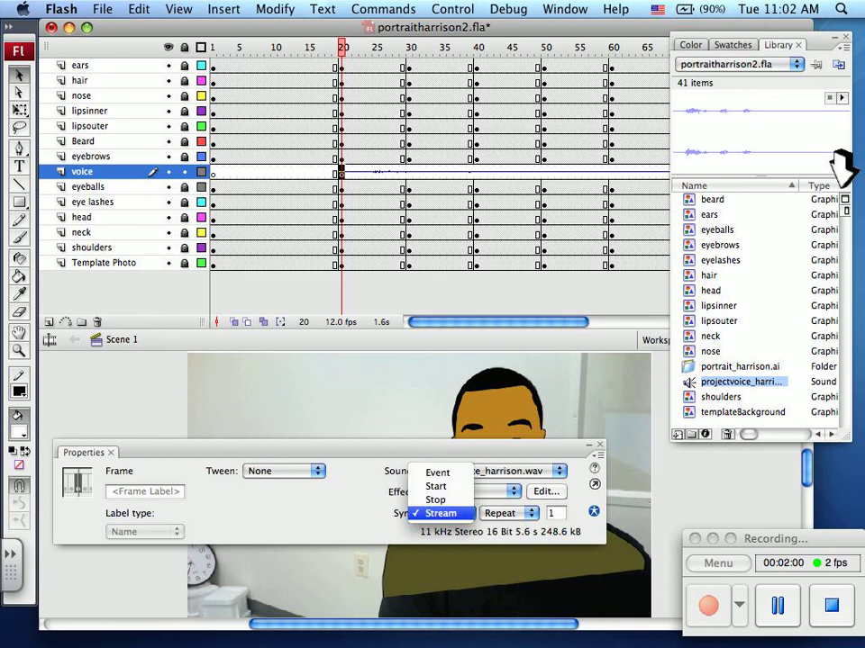
{"action": "left_click", "coordinate": [441, 513]}
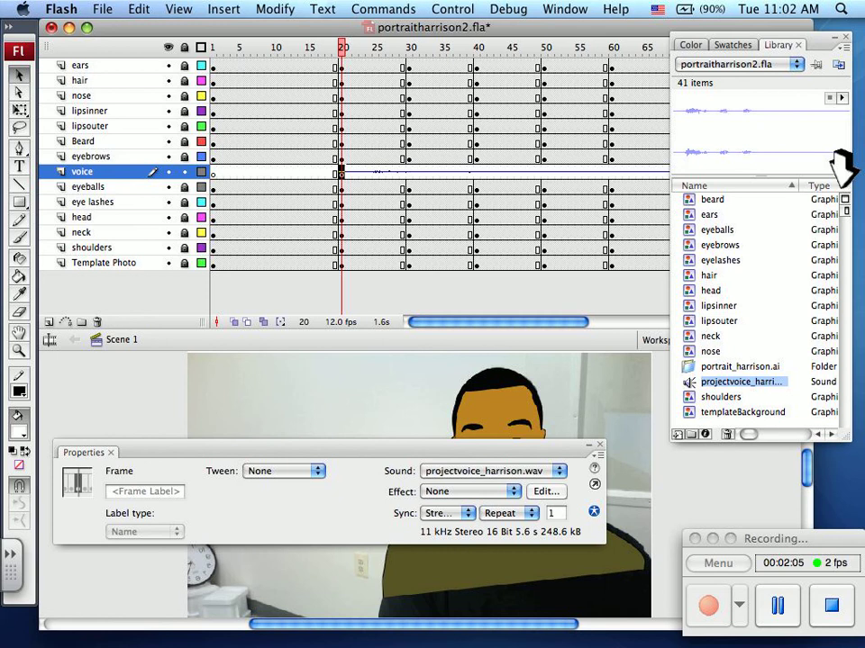
Unlock the lipsouter and lipsinner layers.
{"action": "key", "text": "F4"}
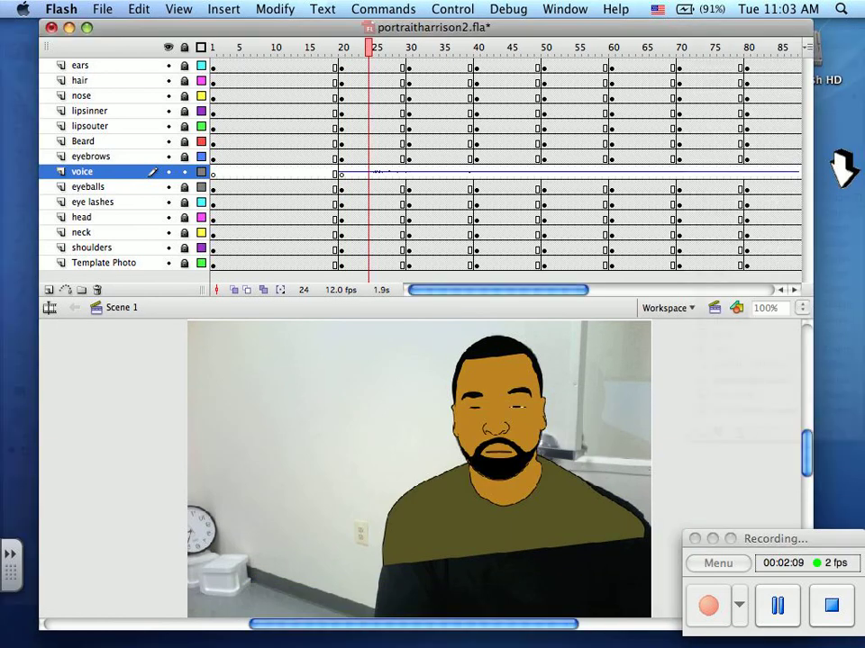
{"action": "key", "text": "F4"}
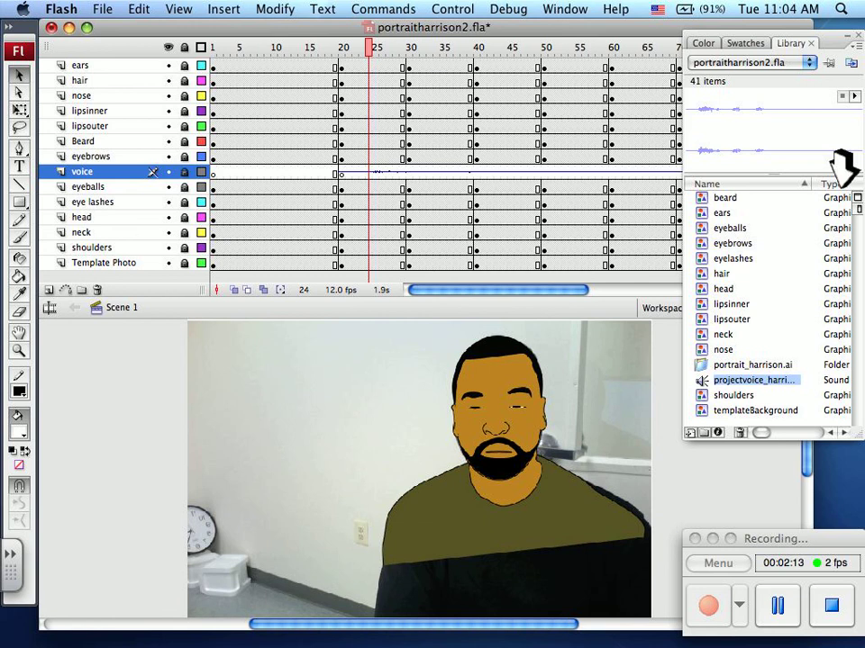
{"action": "left_click", "coordinate": [18, 350]}
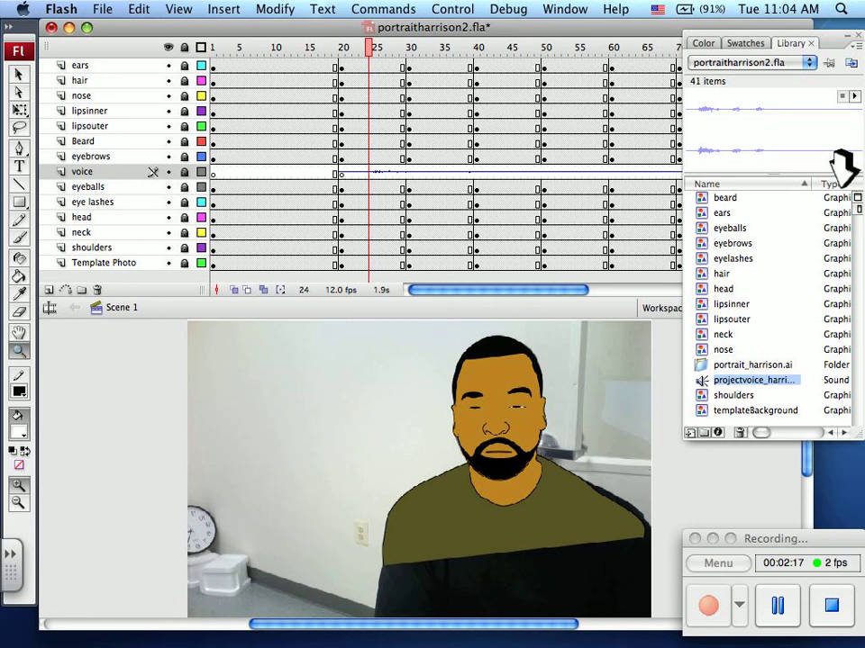
{"action": "left_click_drag", "start_coordinate": [442, 433], "coordinate": [548, 480]}
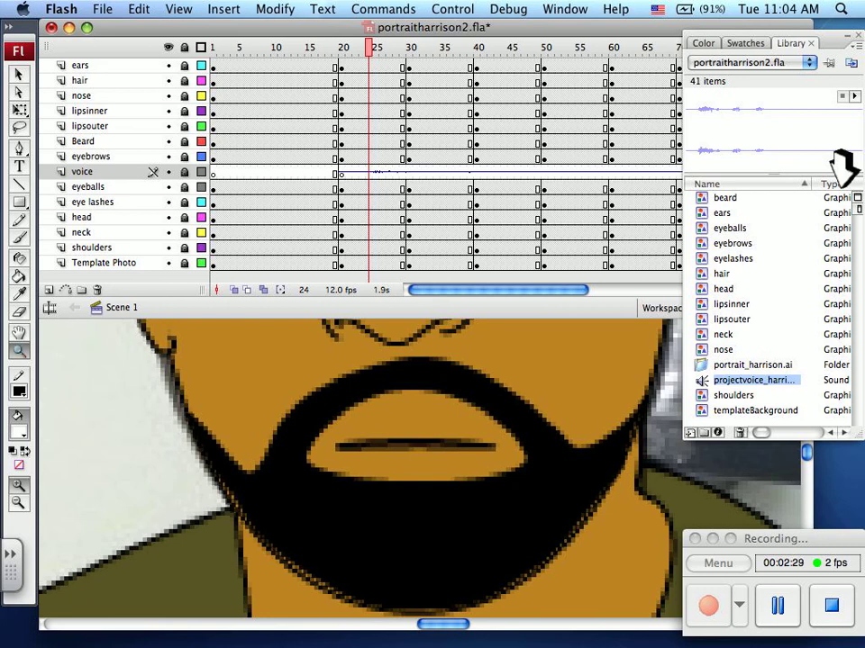
{"action": "left_click", "coordinate": [184, 126]}
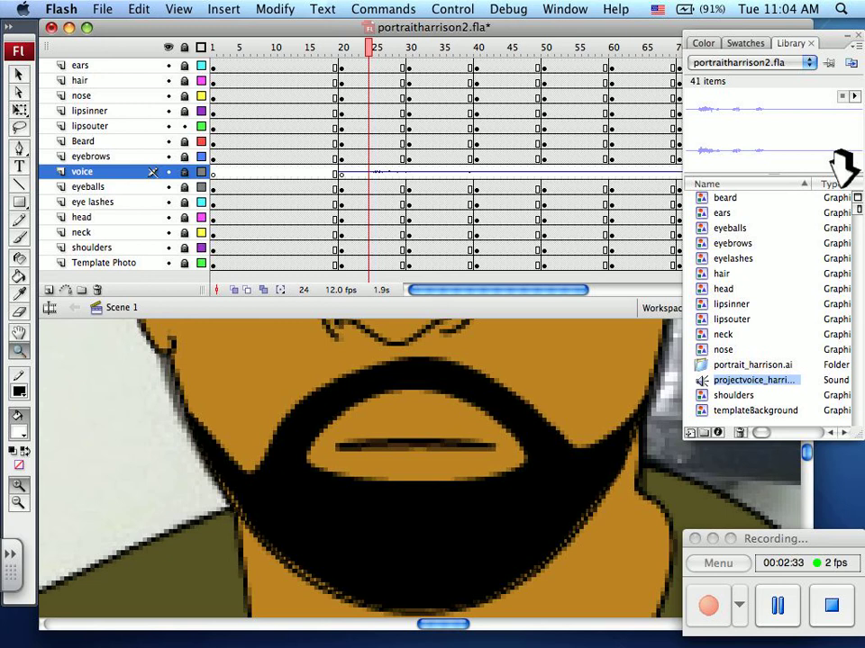
{"action": "left_click", "coordinate": [183, 111]}
{"action": "key", "text": "Return"}
Insert keyframes at frame 24 on both the lipsinner and lipsouter layers.
{"action": "left_click", "coordinate": [369, 111]}
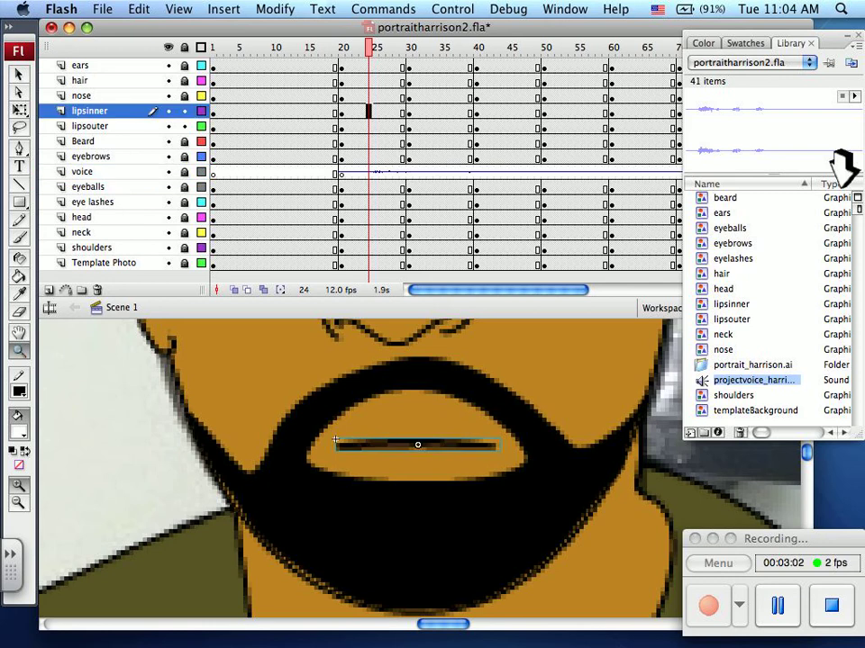
{"action": "left_click", "coordinate": [368, 126], "text": "shift"}
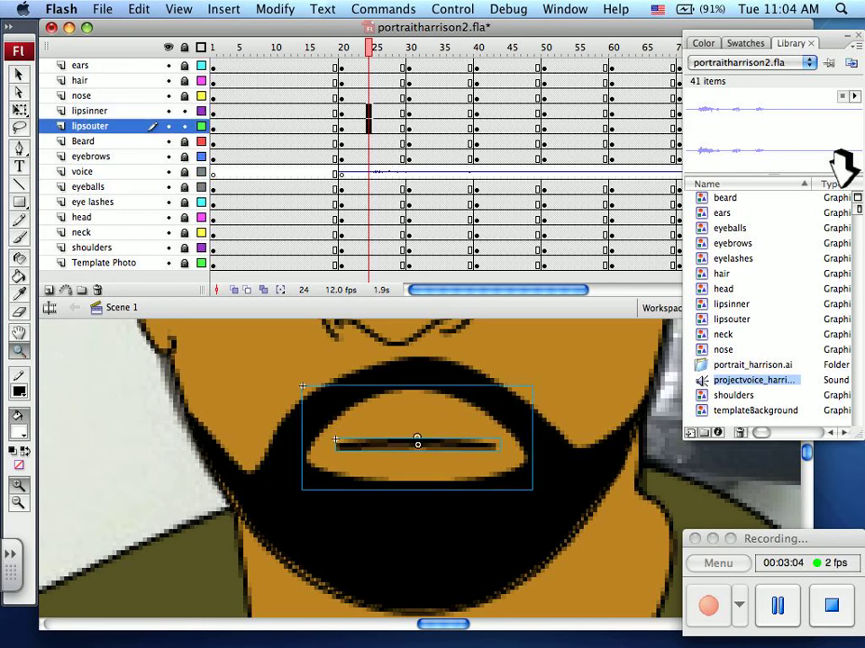
{"action": "left_click", "coordinate": [223, 9]}
{"action": "mouse_move", "coordinate": [242, 56]}
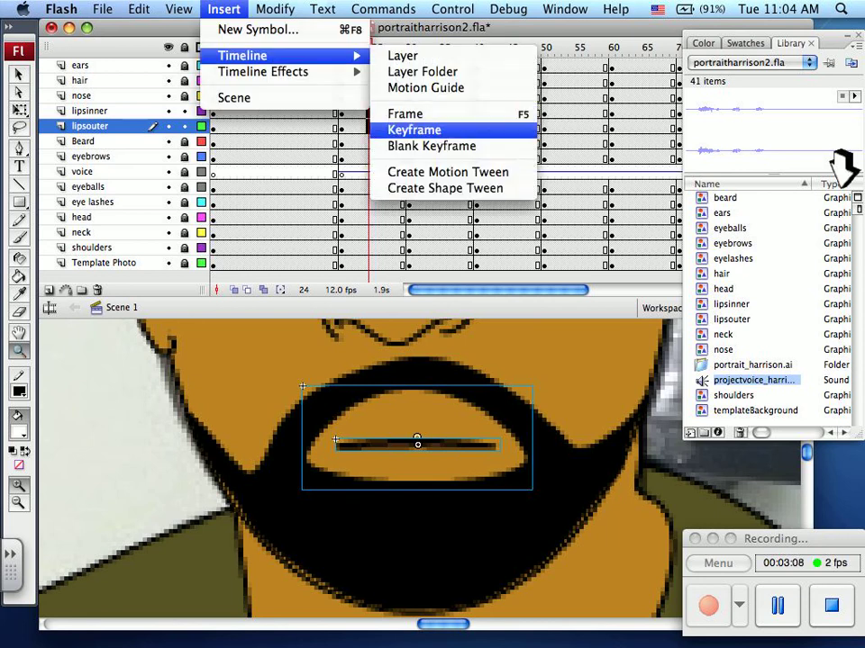
{"action": "left_click", "coordinate": [415, 130]}
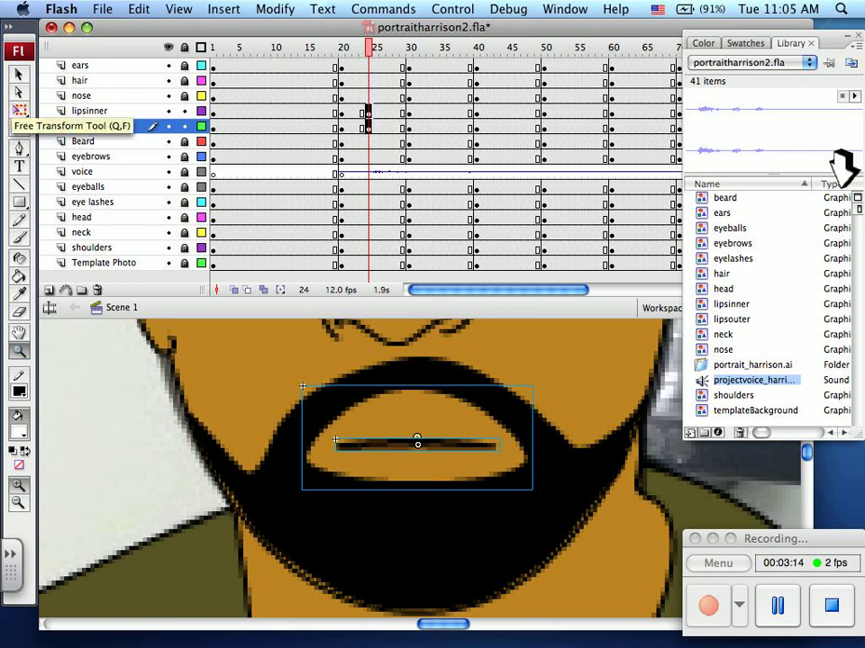
With Free Transform, stretch both lip shapes upward at frame 24, and stretch the inner lips further vertically to open the mouth.
{"action": "left_click", "coordinate": [18, 111]}
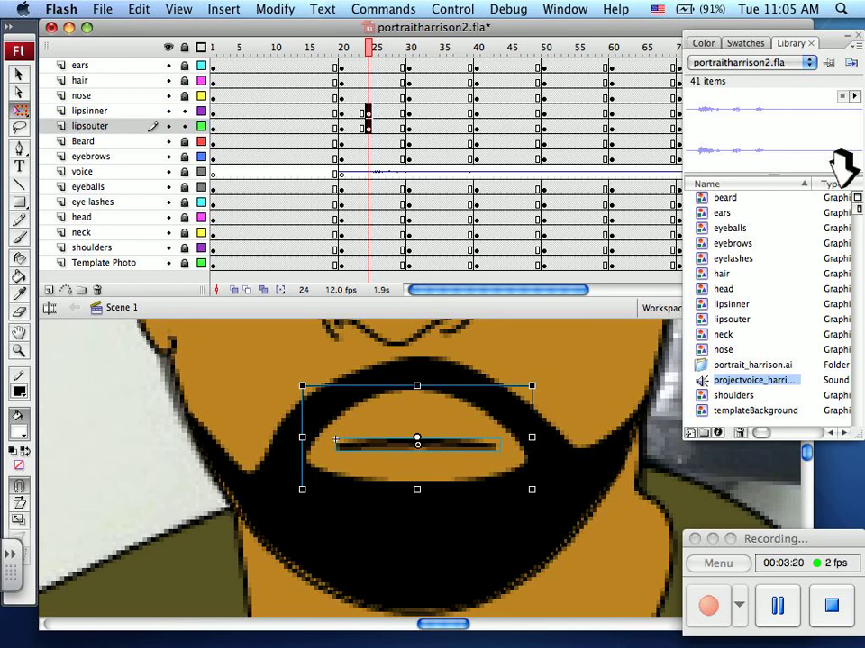
{"action": "left_click_drag", "start_coordinate": [417, 385], "coordinate": [417, 372]}
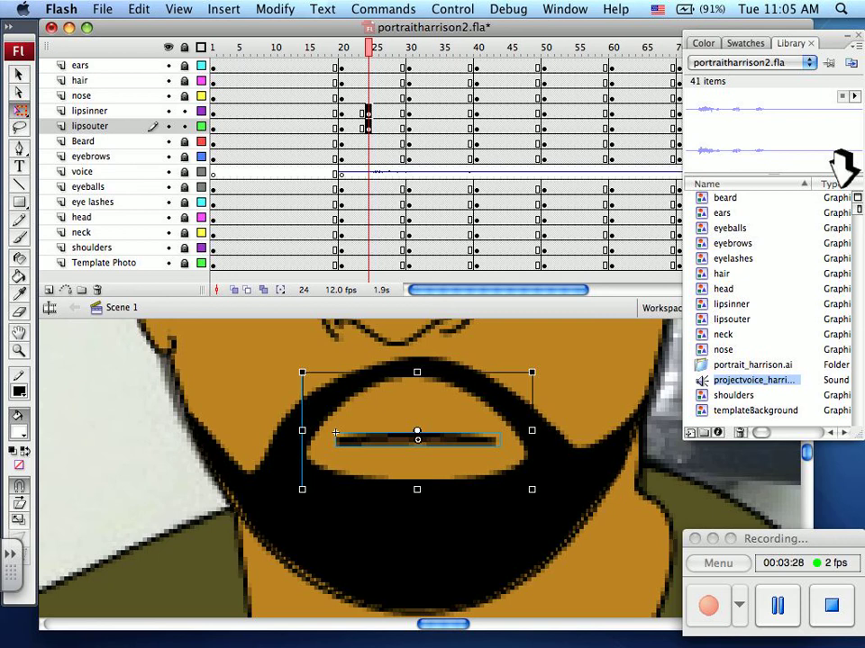
{"action": "key", "text": "Escape"}
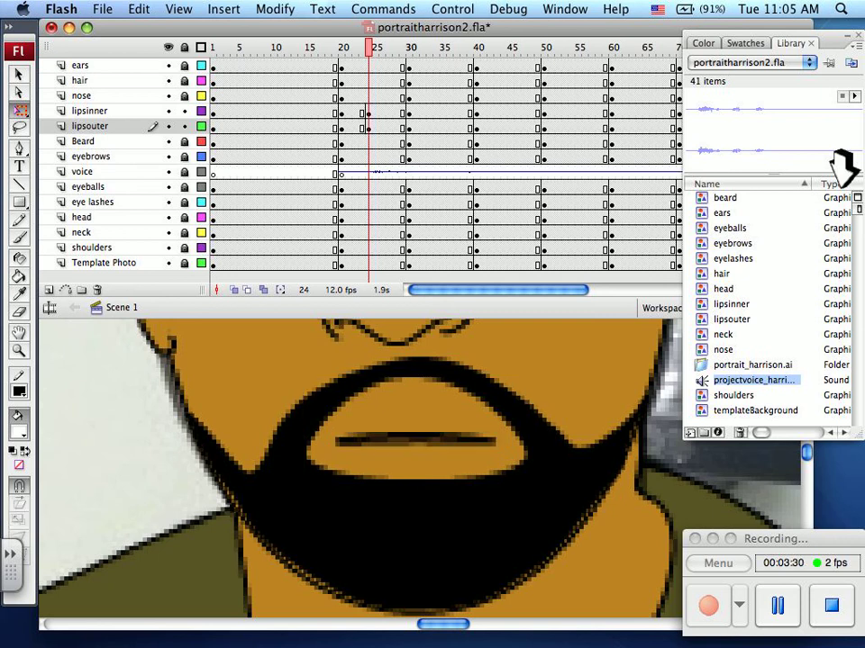
{"action": "left_click", "coordinate": [386, 110]}
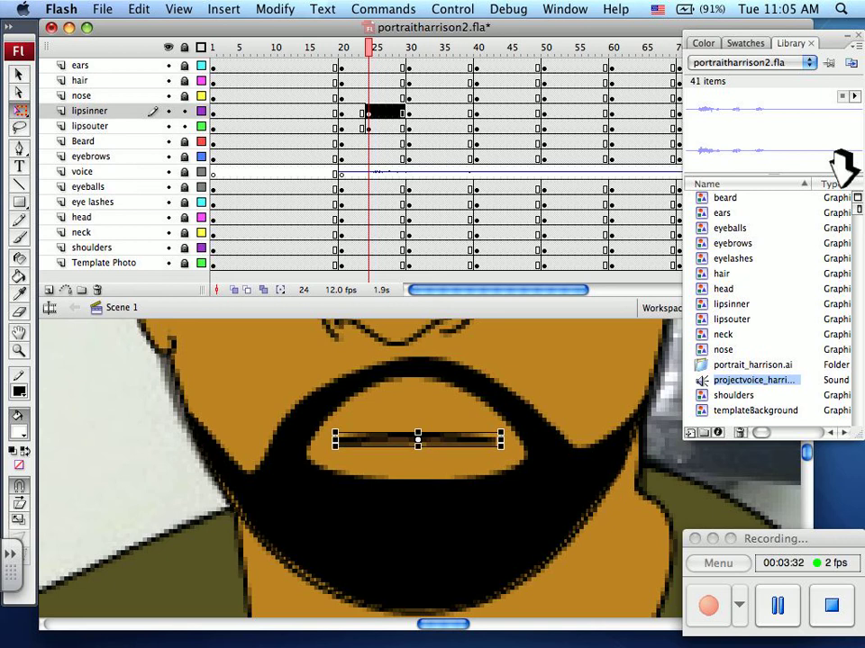
{"action": "left_click_drag", "start_coordinate": [417, 432], "coordinate": [418, 422]}
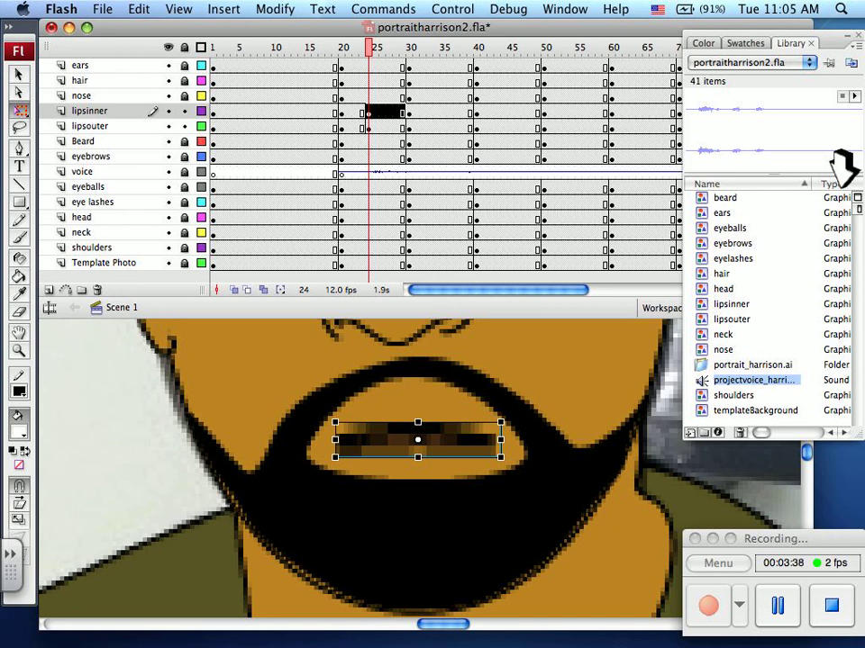
Play the timeline through to frame 180 to check the lip movement against the voice recording.
{"action": "mouse_move", "coordinate": [369, 47]}
{"action": "left_mouse_down"}
{"action": "mouse_move", "coordinate": [329, 47]}
{"action": "mouse_move", "coordinate": [382, 46]}
{"action": "mouse_move", "coordinate": [323, 47]}
{"action": "mouse_move", "coordinate": [374, 47]}
{"action": "left_mouse_up"}
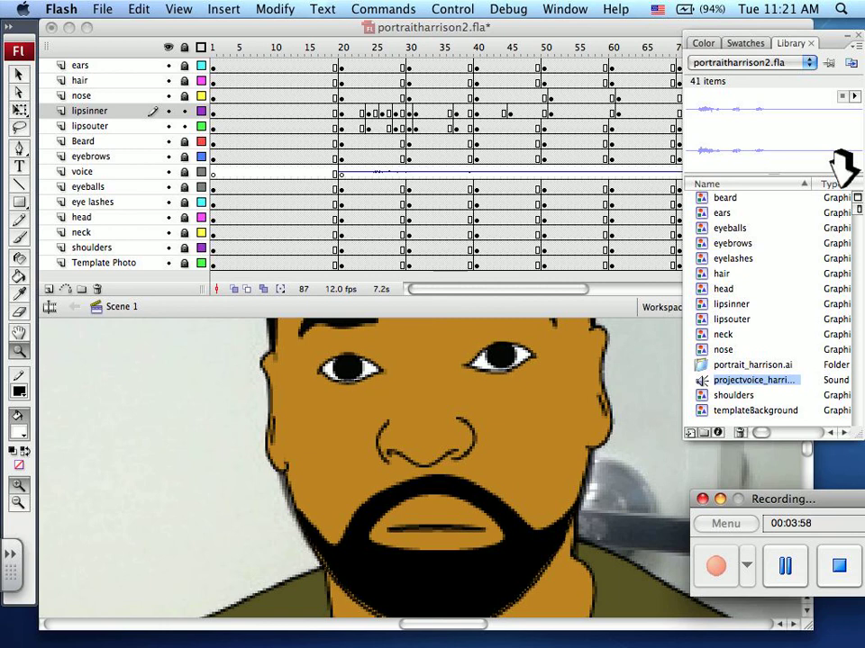
{"action": "key", "text": "super+l"}
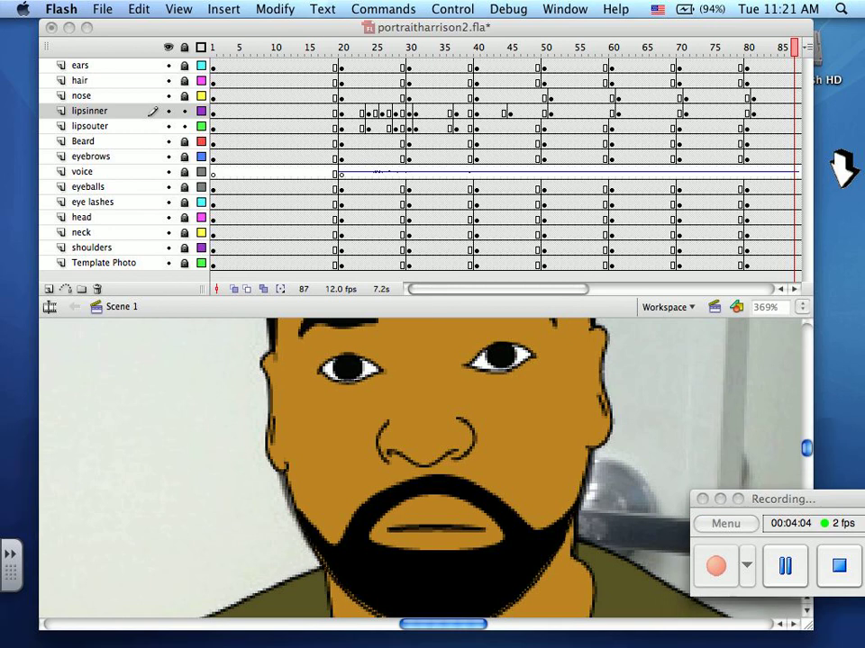
{"action": "key", "text": "Return"}
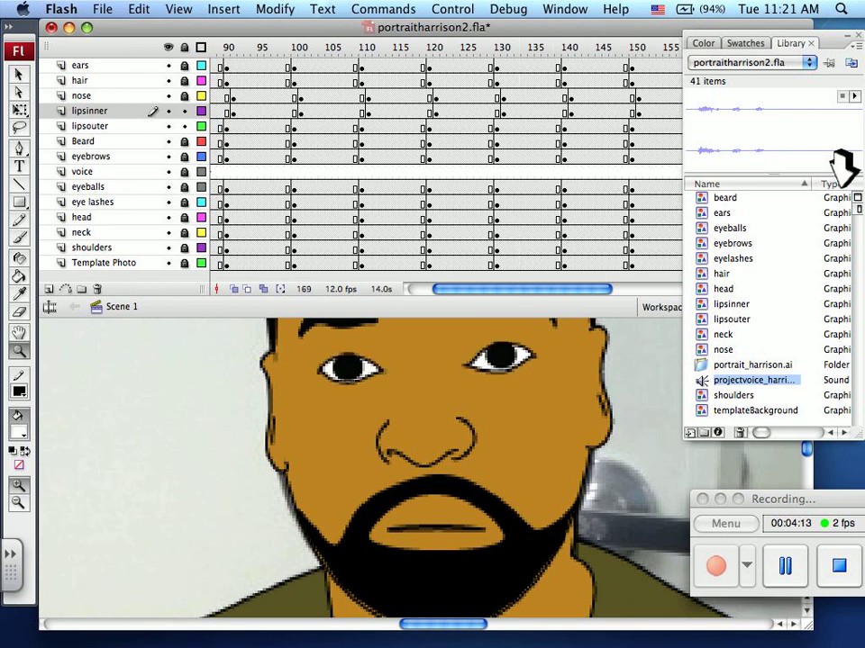
{"action": "key", "text": "F4"}
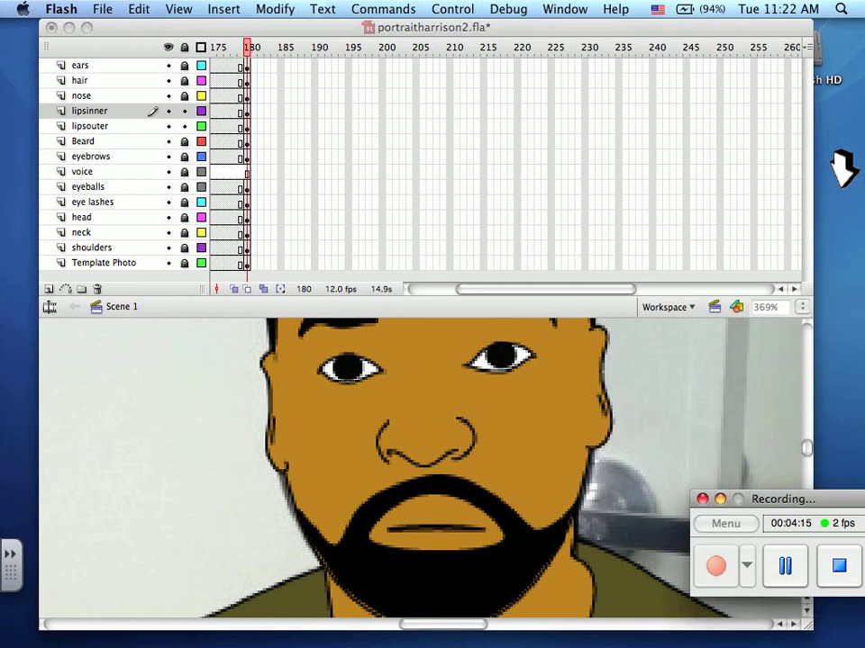
{"action": "key", "text": "F4"}
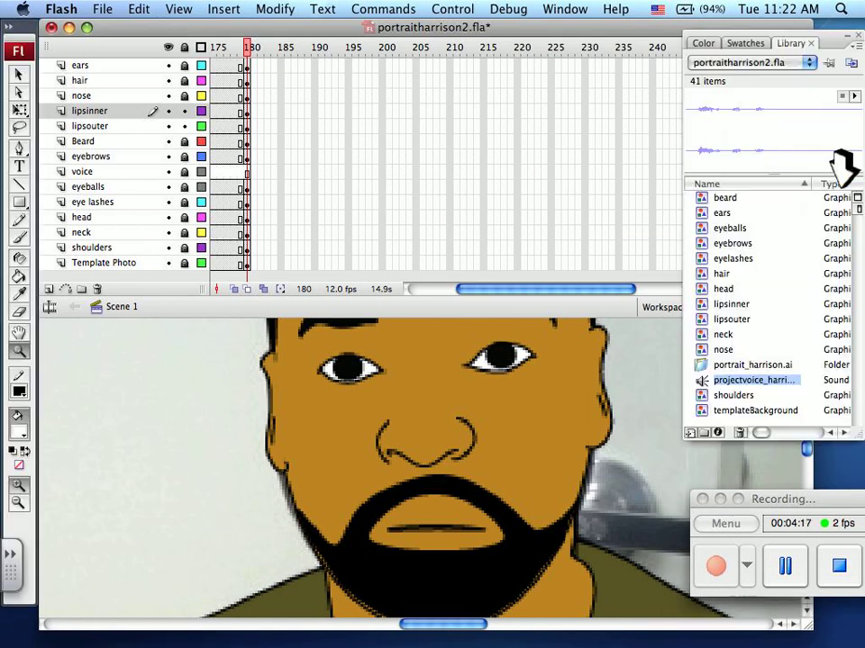
{"action": "key", "text": "Return"}
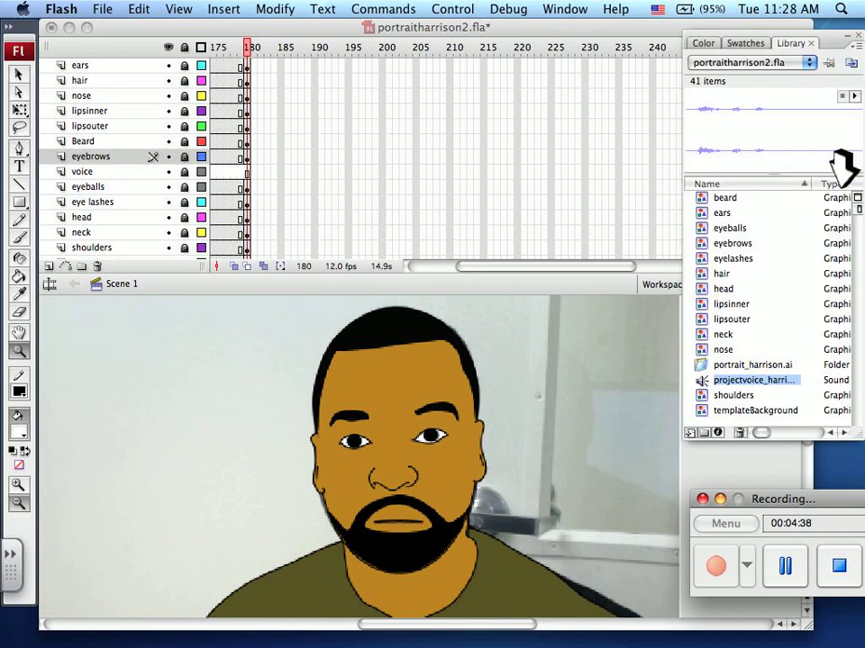
{"action": "key", "text": "F4"}
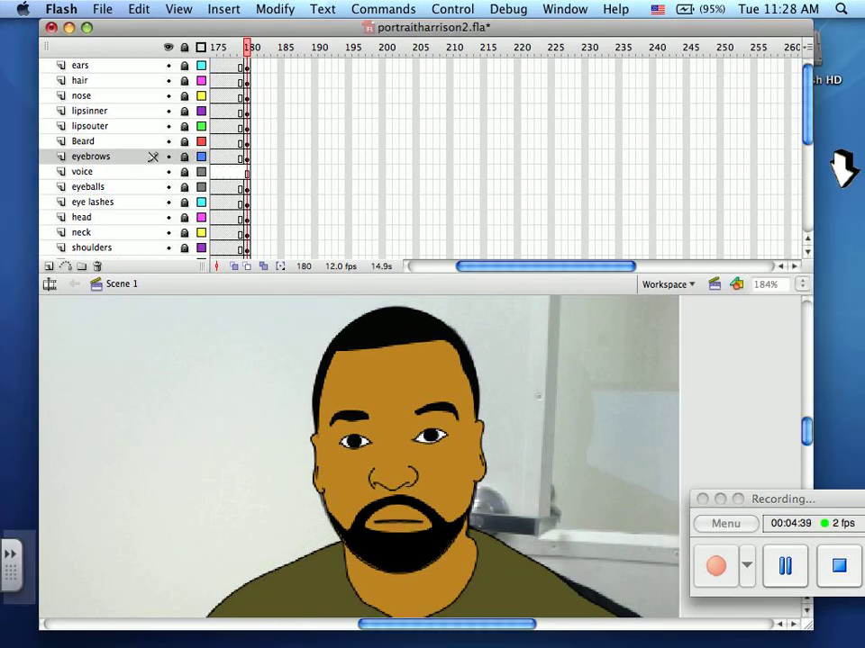
{"action": "key", "text": "F4"}
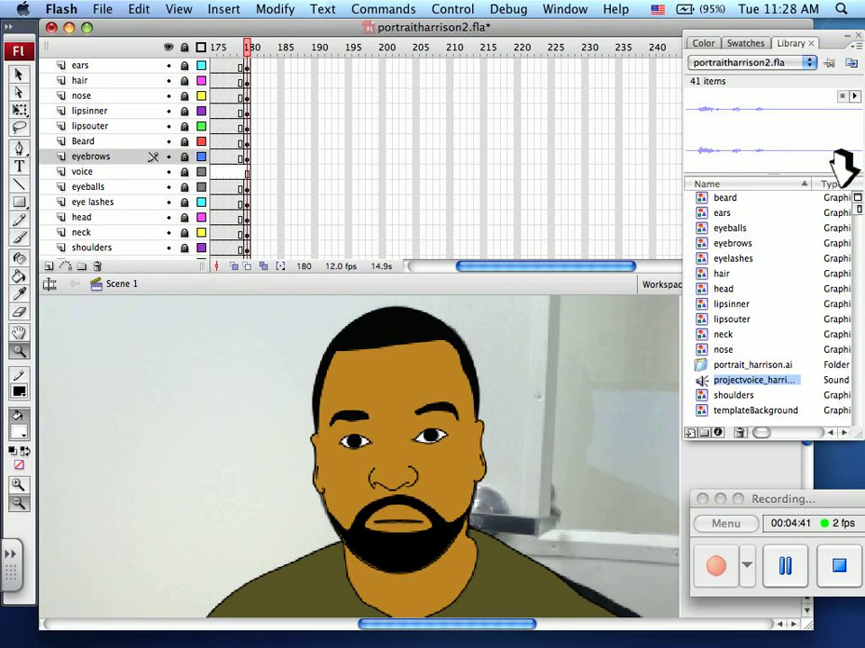
{"action": "key", "text": "Return"}
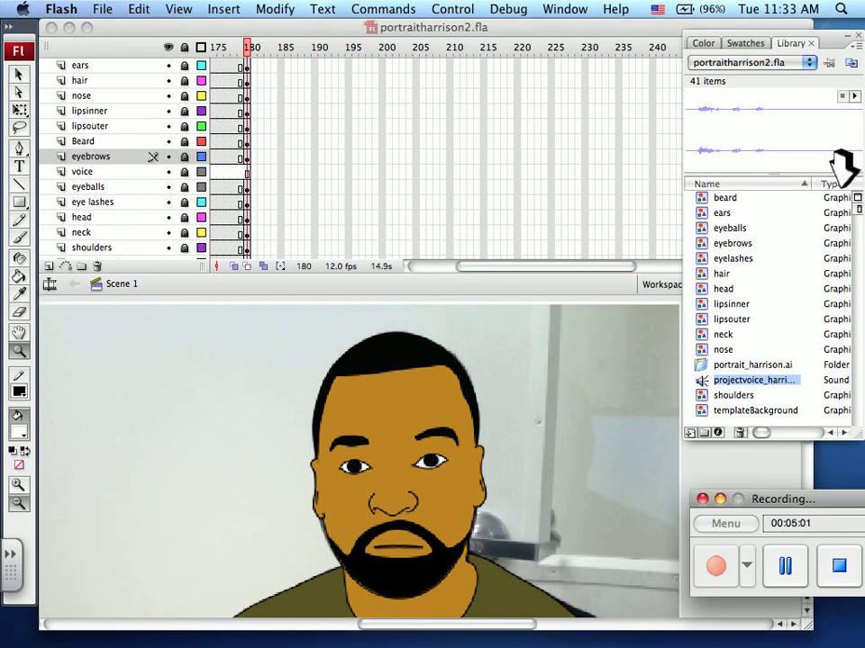
{"action": "key", "text": "F4"}
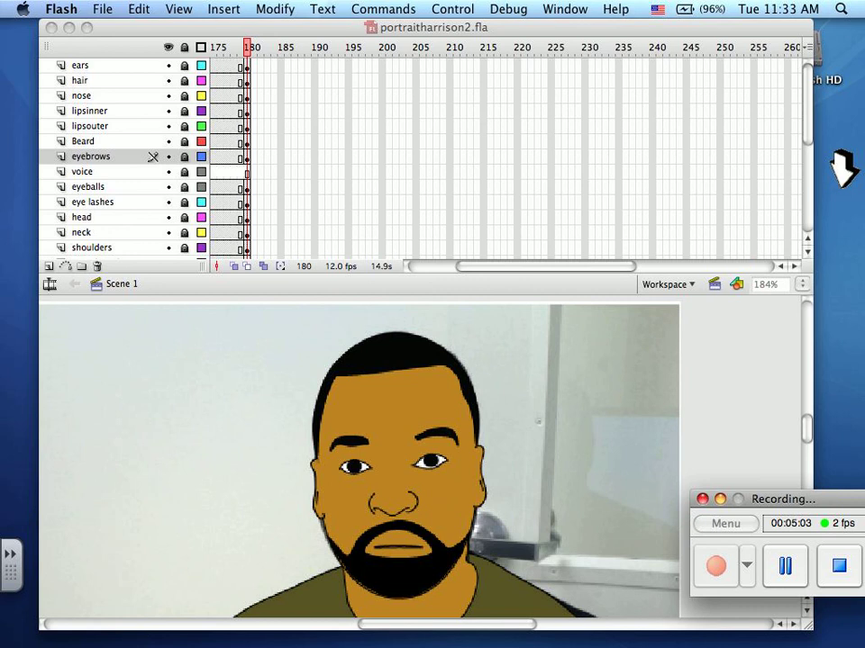
Set up a movie export as portraitharrison2.mov in QuickTime format, saved in the portrait_harrison2011 folder.
{"action": "left_click", "coordinate": [102, 9]}
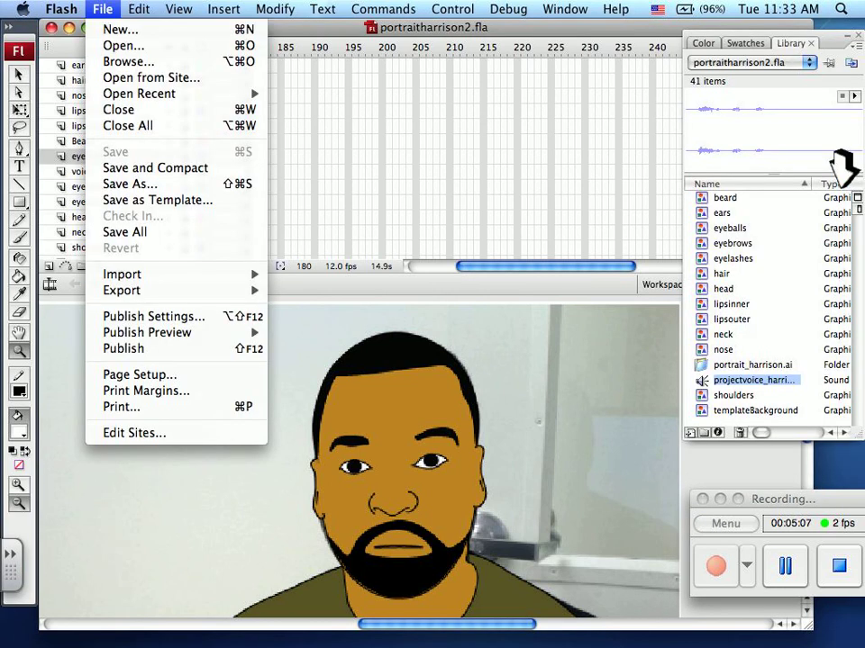
{"action": "mouse_move", "coordinate": [122, 290]}
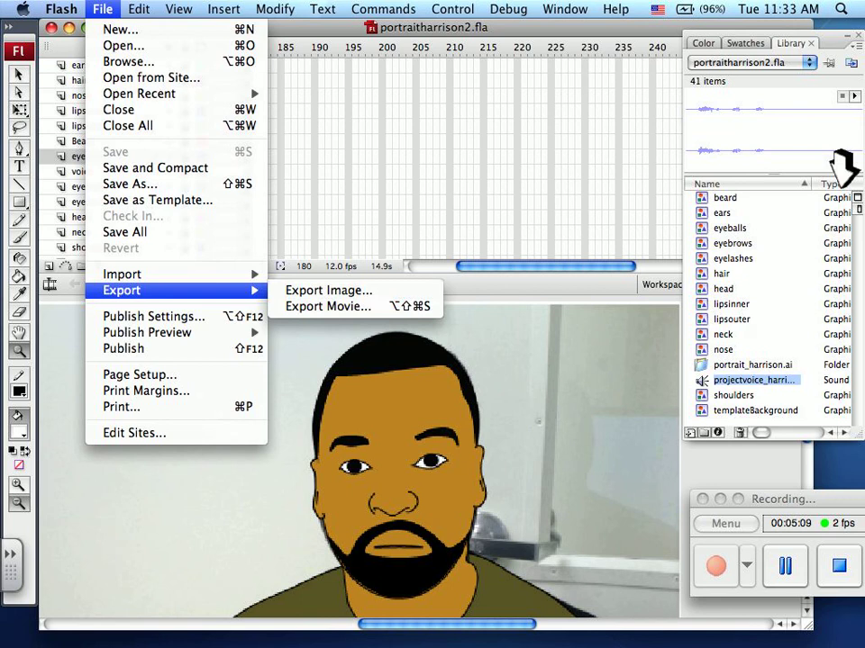
{"action": "left_click", "coordinate": [328, 306]}
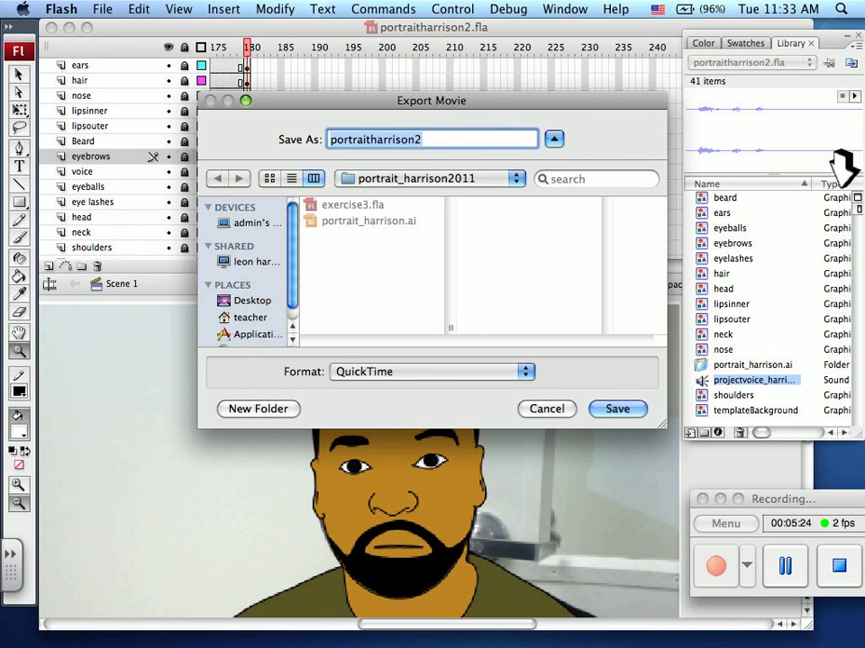
{"action": "left_click_drag", "start_coordinate": [844, 171], "coordinate": [563, 365]}
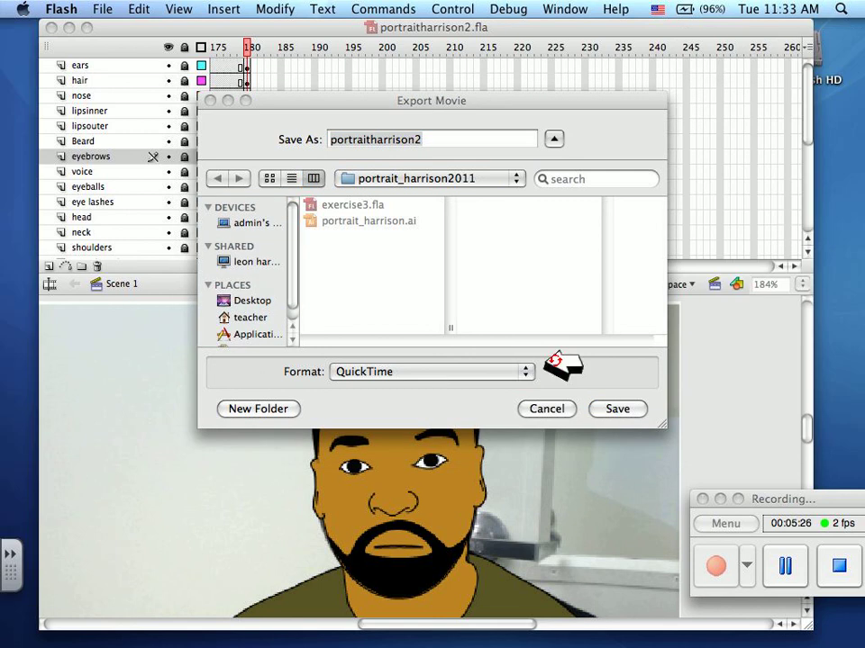
{"action": "left_click", "coordinate": [524, 371]}
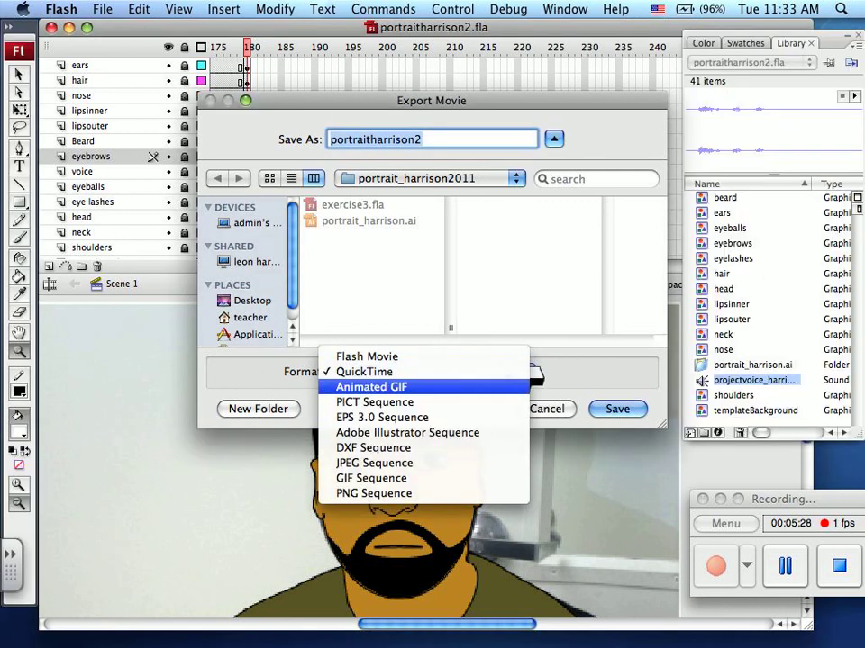
{"action": "left_click", "coordinate": [518, 372]}
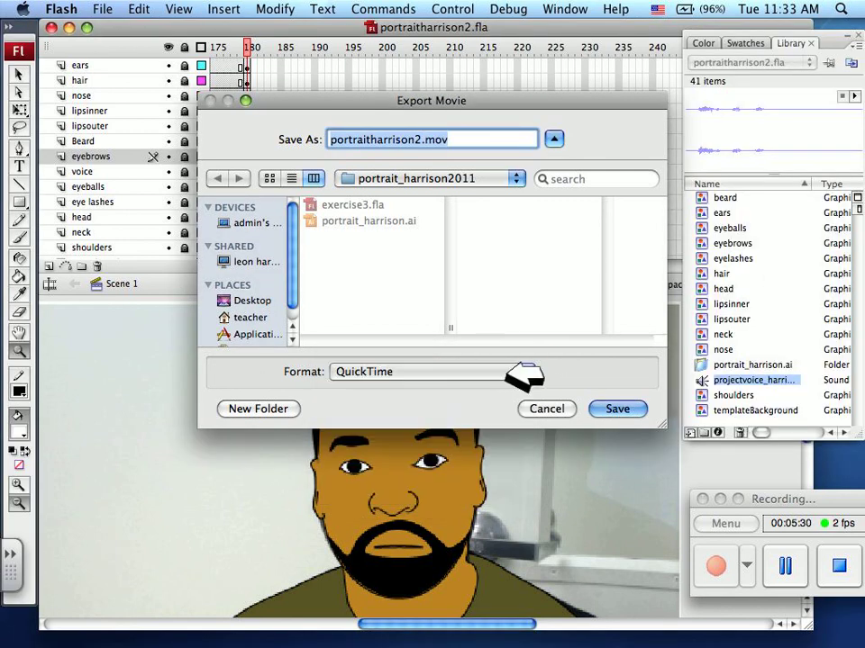
{"action": "key", "text": "Return"}
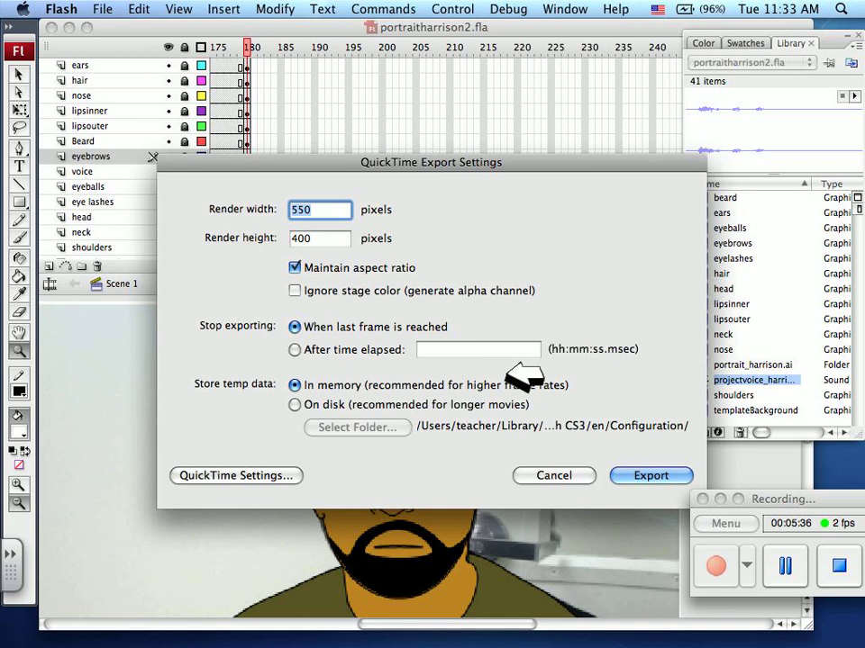
Examine the QuickTime movie settings and the video compression options, including compression type, frame rate, key frames and quality.
{"action": "key", "text": "Return"}
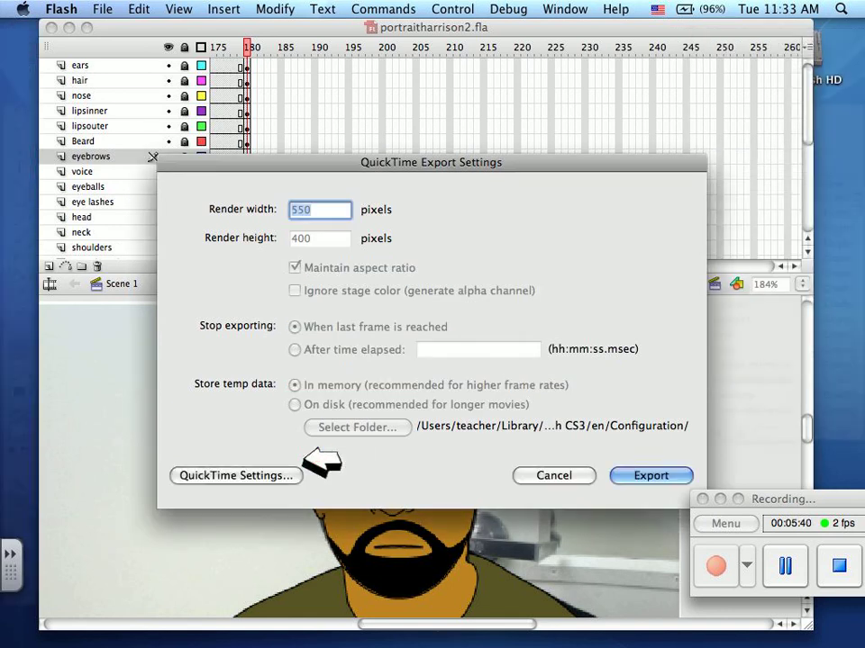
{"action": "left_click", "coordinate": [301, 467]}
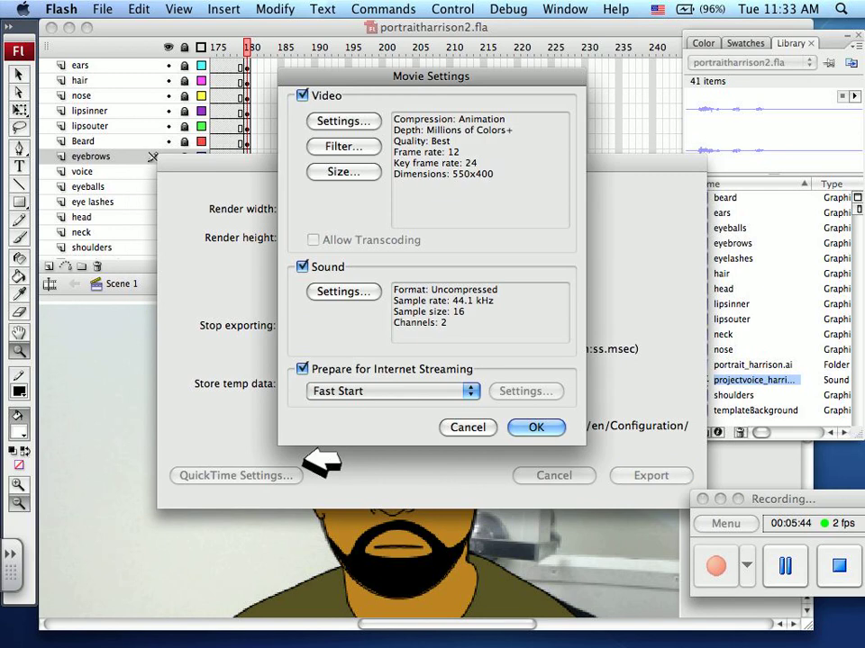
{"action": "key", "text": "Return"}
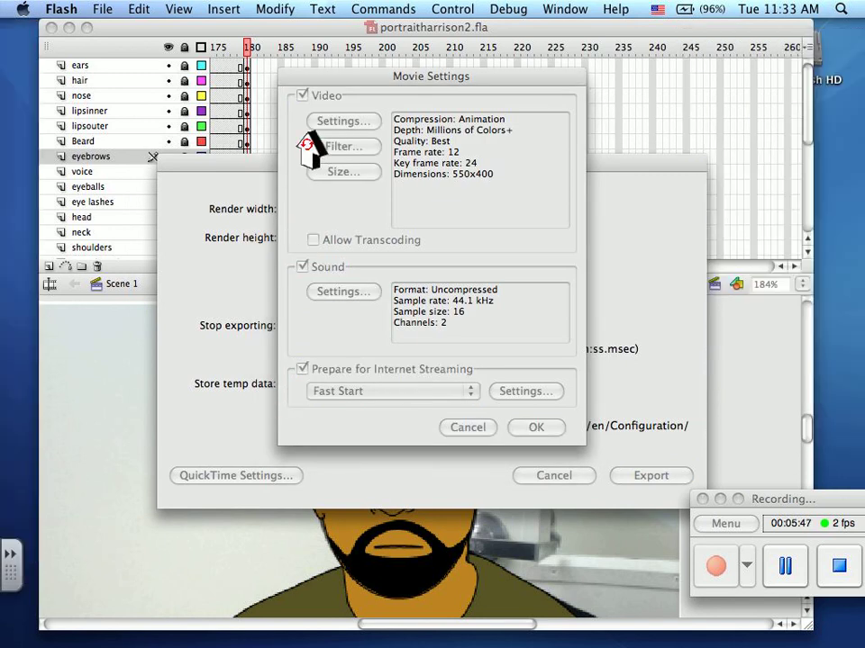
{"action": "left_click", "coordinate": [312, 126]}
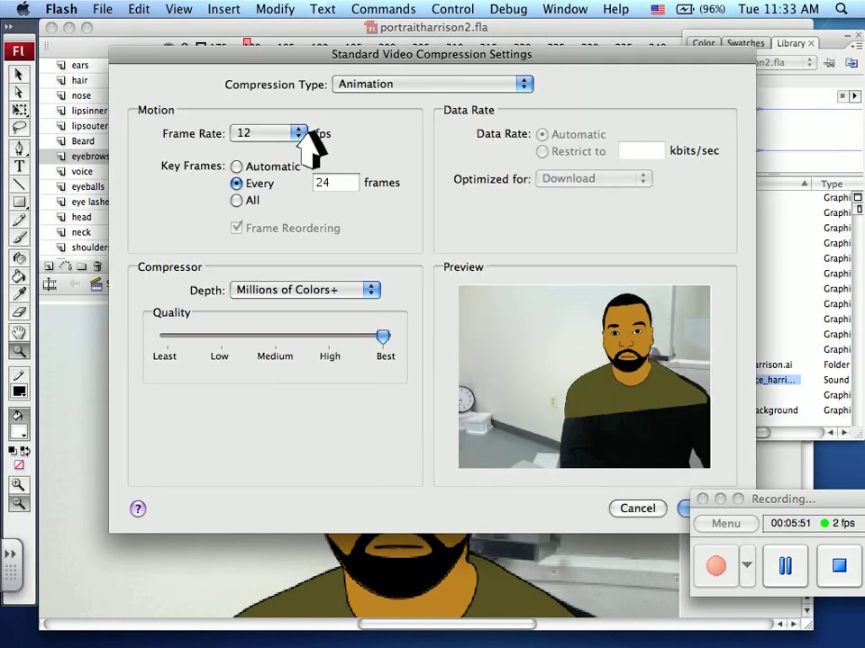
{"action": "left_click_drag", "start_coordinate": [309, 142], "coordinate": [324, 99]}
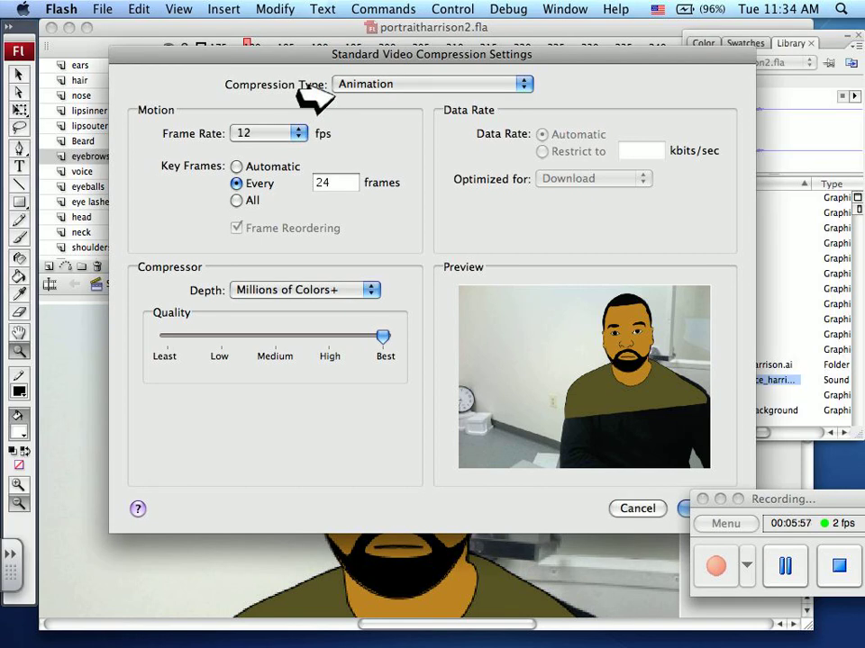
{"action": "left_click_drag", "start_coordinate": [307, 94], "coordinate": [616, 463]}
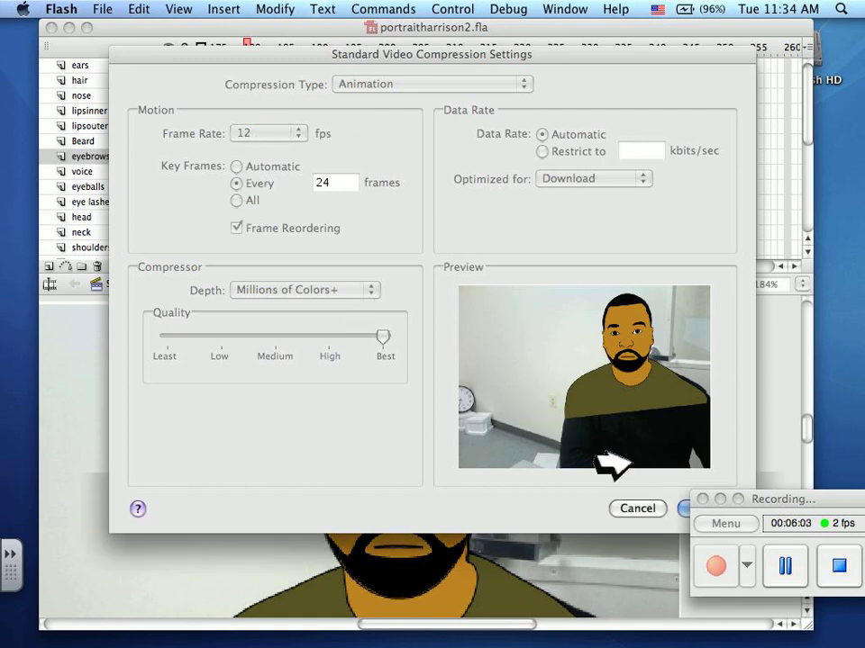
{"action": "left_click", "coordinate": [613, 464]}
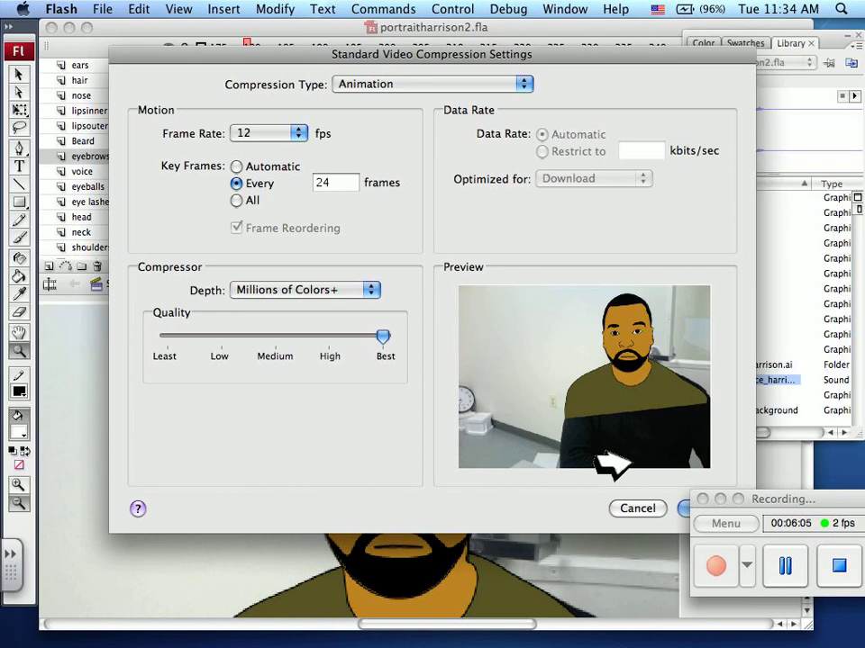
{"action": "left_click_drag", "start_coordinate": [432, 54], "coordinate": [368, 27]}
{"action": "left_click", "coordinate": [617, 469]}
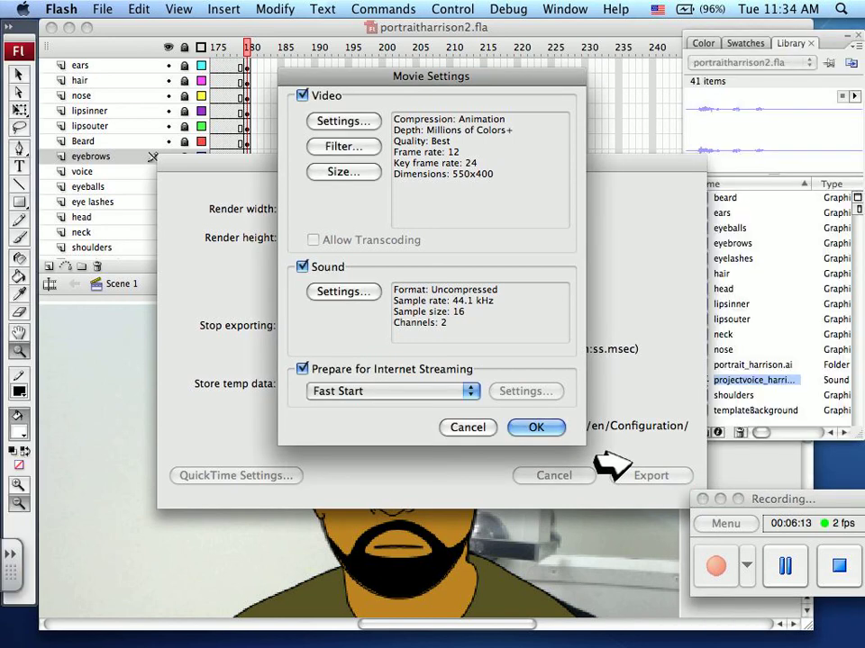
Accept the QuickTime movie settings and export the movie at 550 by 400 pixels.
{"action": "key", "text": "Return"}
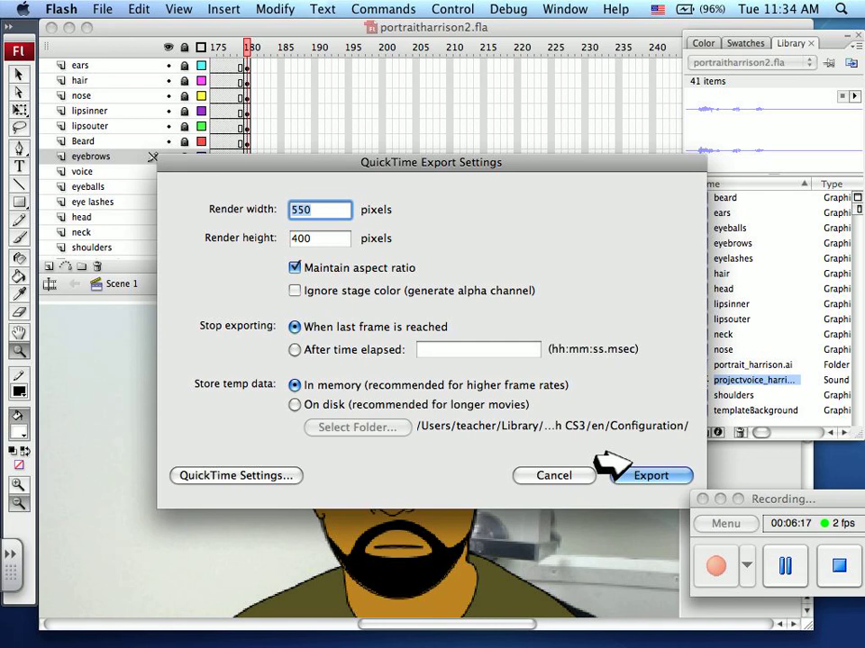
{"action": "left_click", "coordinate": [613, 468]}
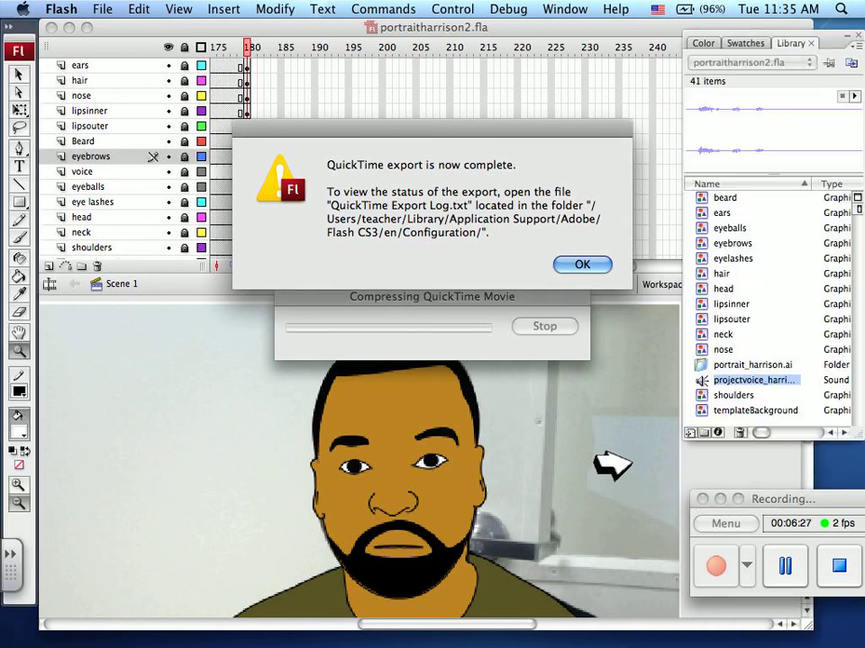
{"action": "key", "text": "Return"}
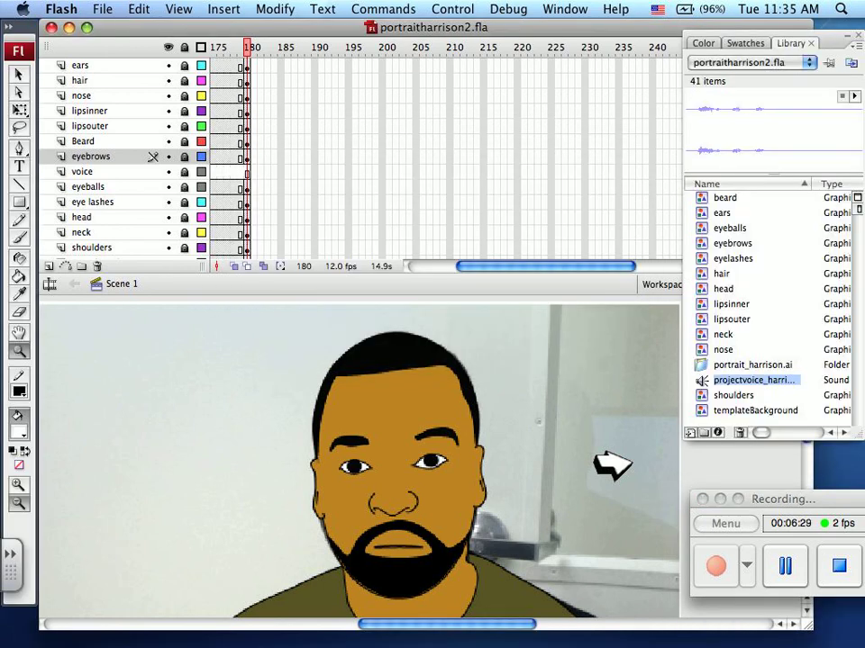
Export the animation in Flash Movie format as portraitharrison2.swf in the portrait_harrison2011 folder, keeping the Flash Player 9 and ActionScript 2.0 settings.
{"action": "left_click", "coordinate": [102, 9]}
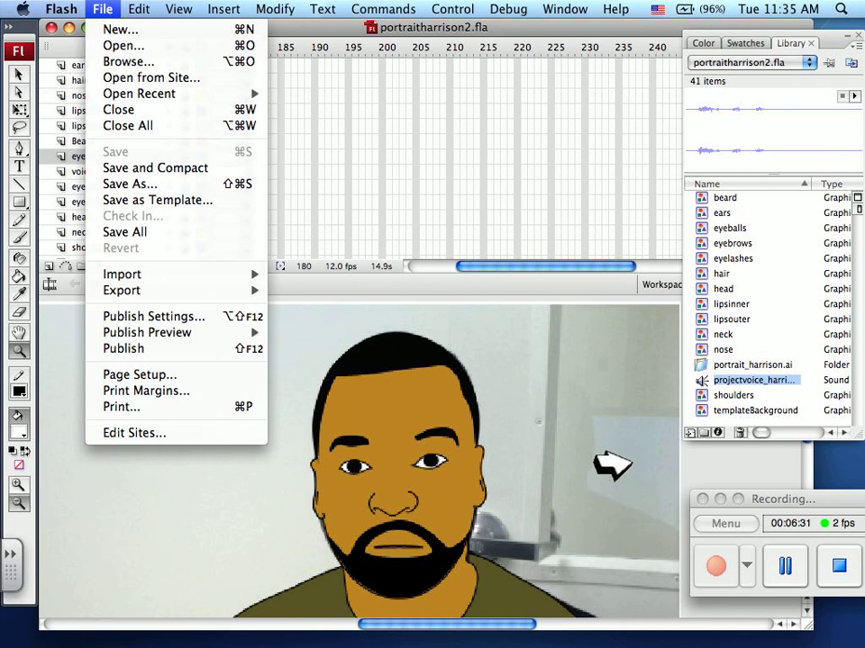
{"action": "mouse_move", "coordinate": [121, 290]}
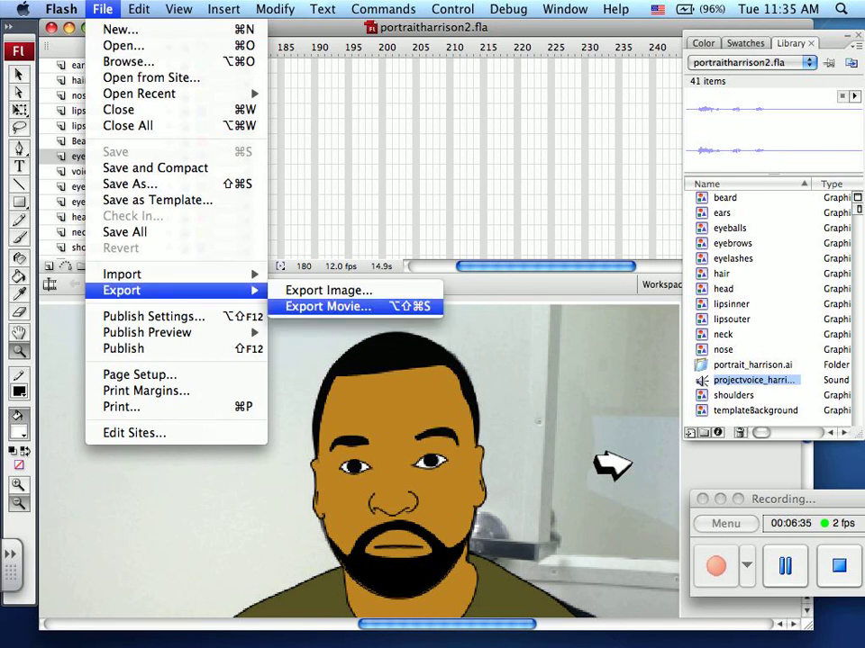
{"action": "left_click", "coordinate": [328, 306]}
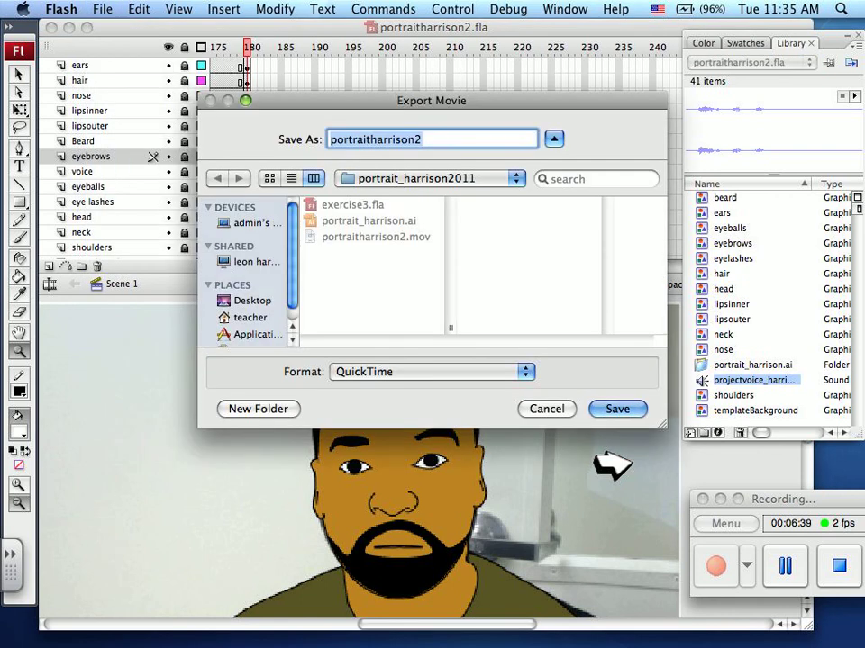
{"action": "left_click", "coordinate": [423, 371]}
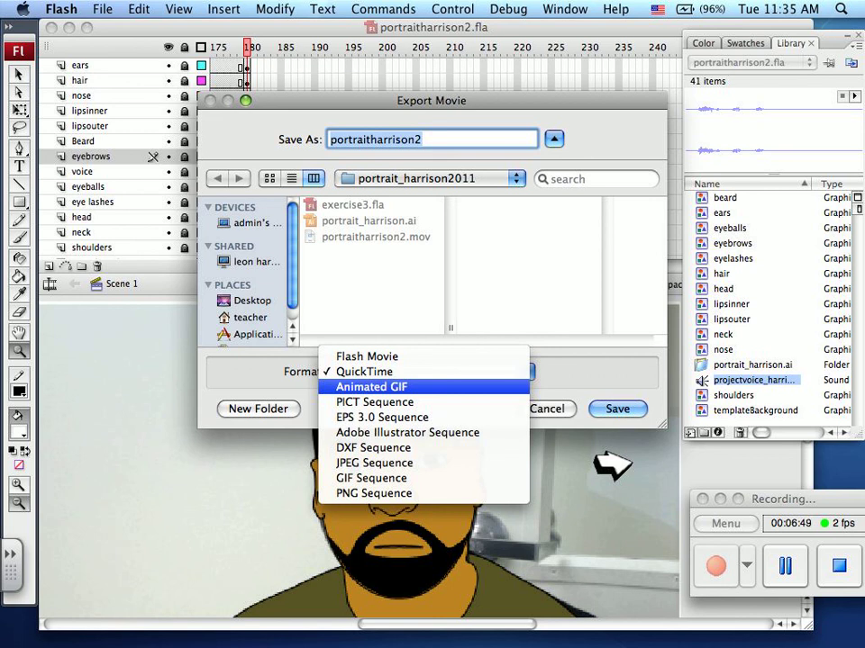
{"action": "key", "text": "Up"}
{"action": "key", "text": "Up"}
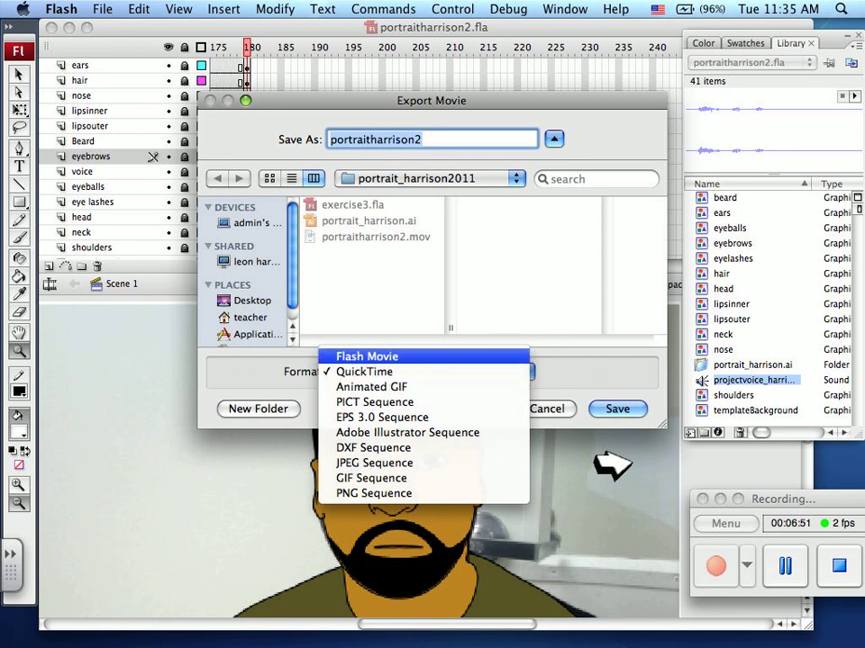
{"action": "key", "text": "Return"}
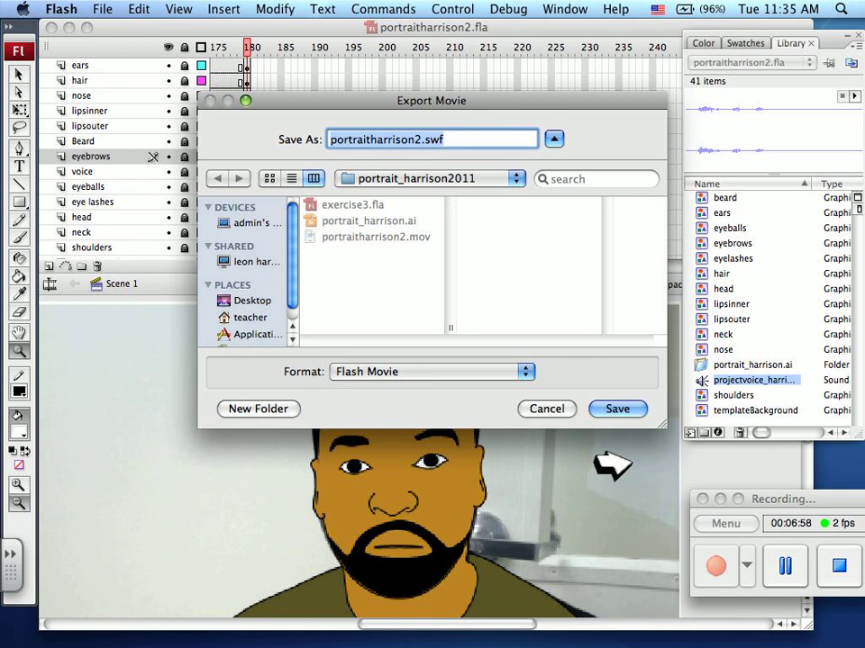
{"action": "key", "text": "Return"}
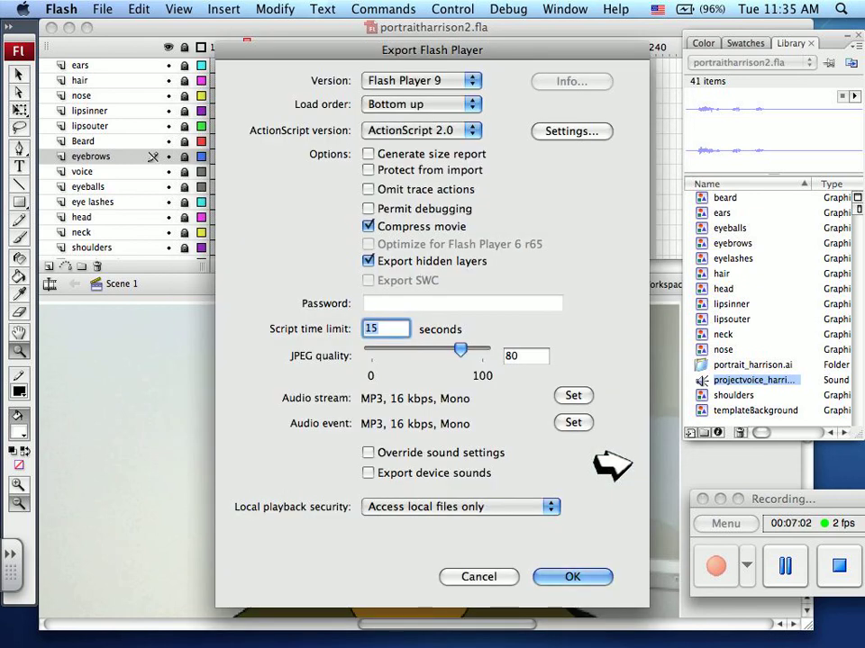
{"action": "key", "text": "Return"}
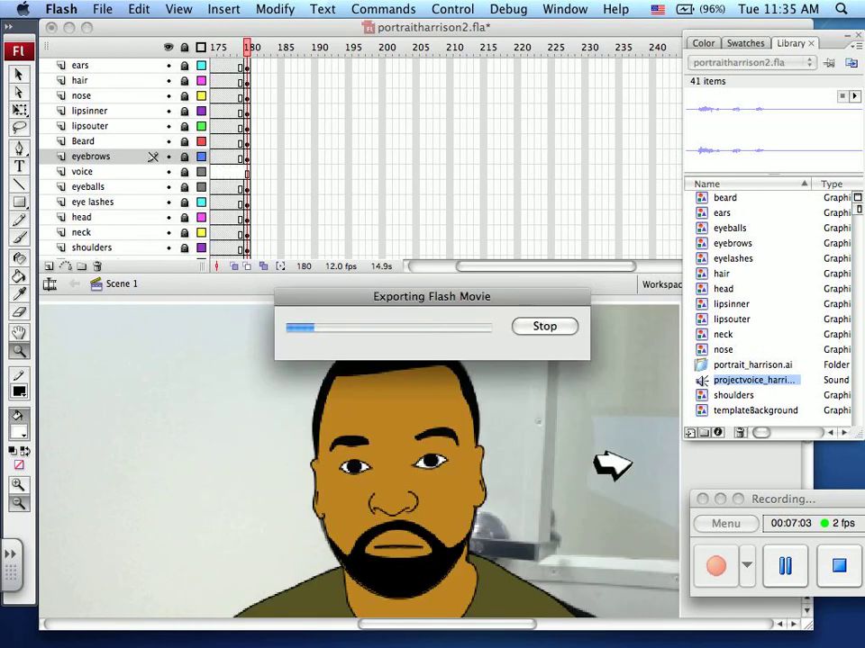